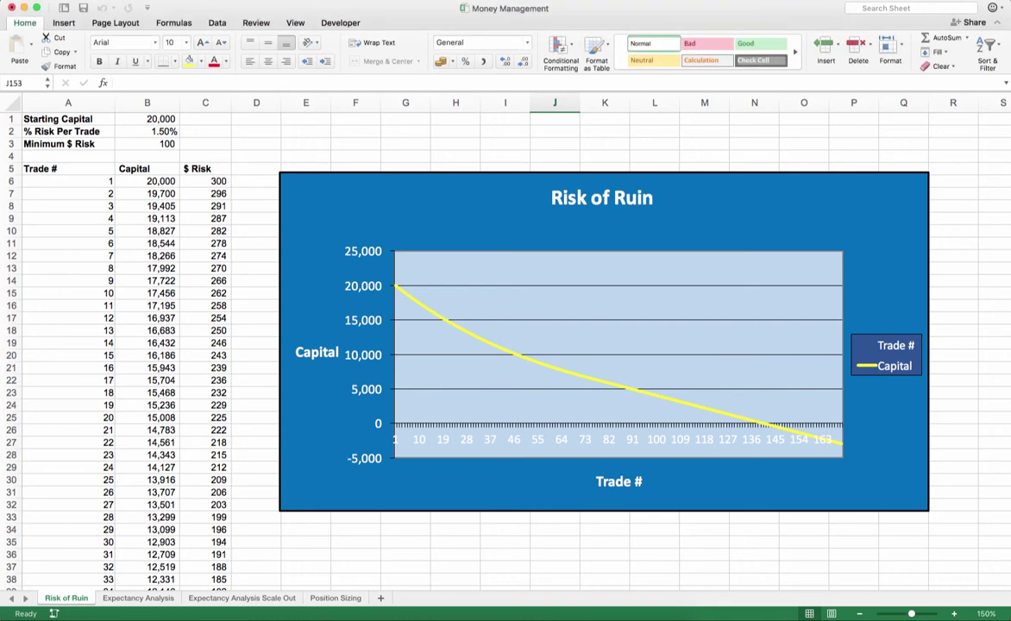
# Inspect the Starting Capital cell and follow the Capital column down to the row of trade 135
pyautogui.click(147, 119)
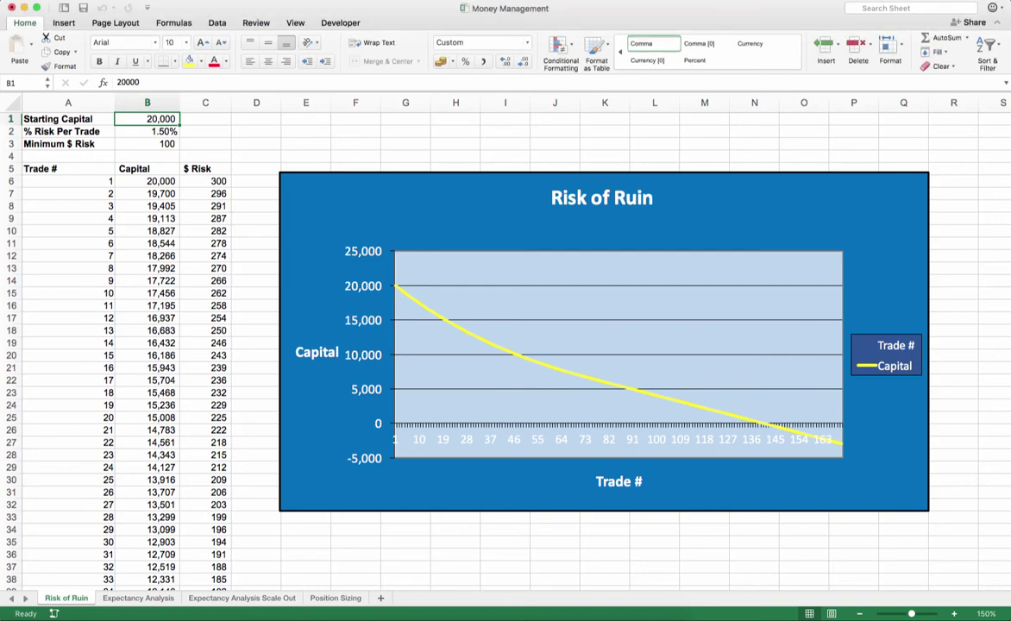
pyautogui.scroll(-20, 506, 345)
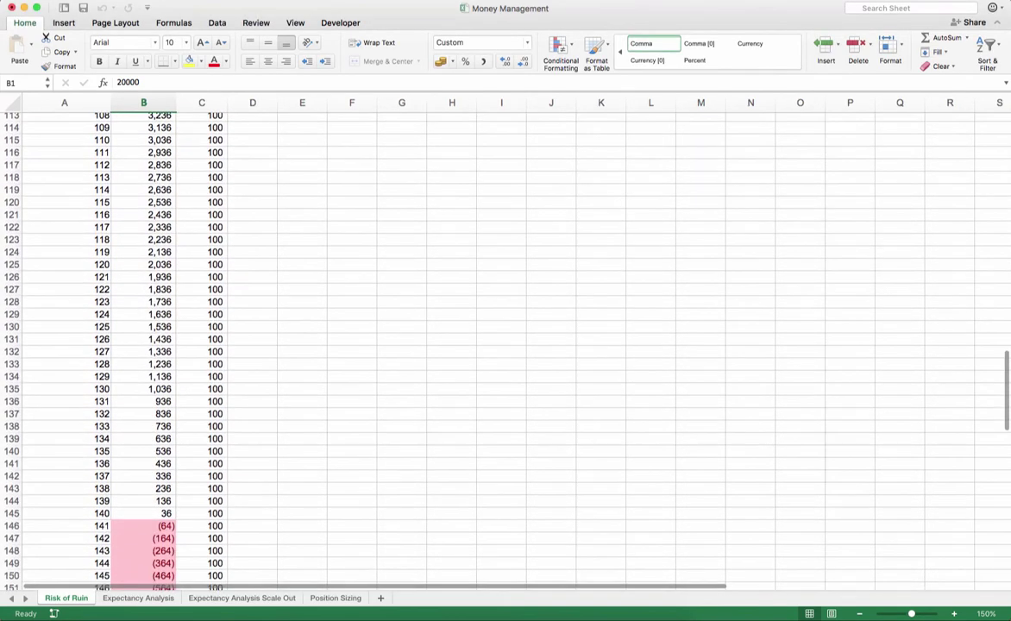
pyautogui.scroll(-3, 506, 345)
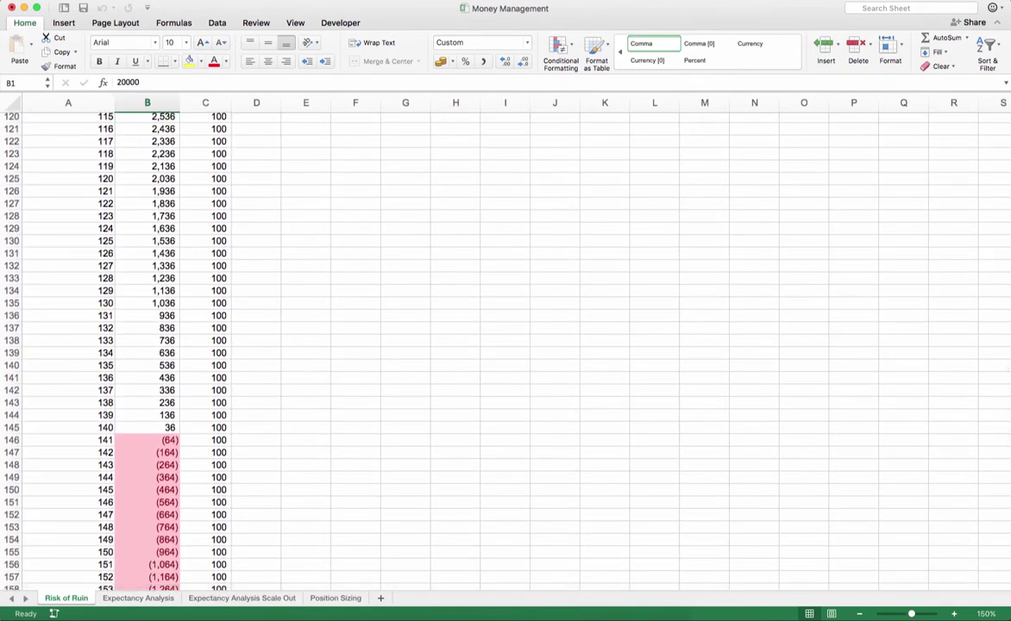
pyautogui.click(146, 291)
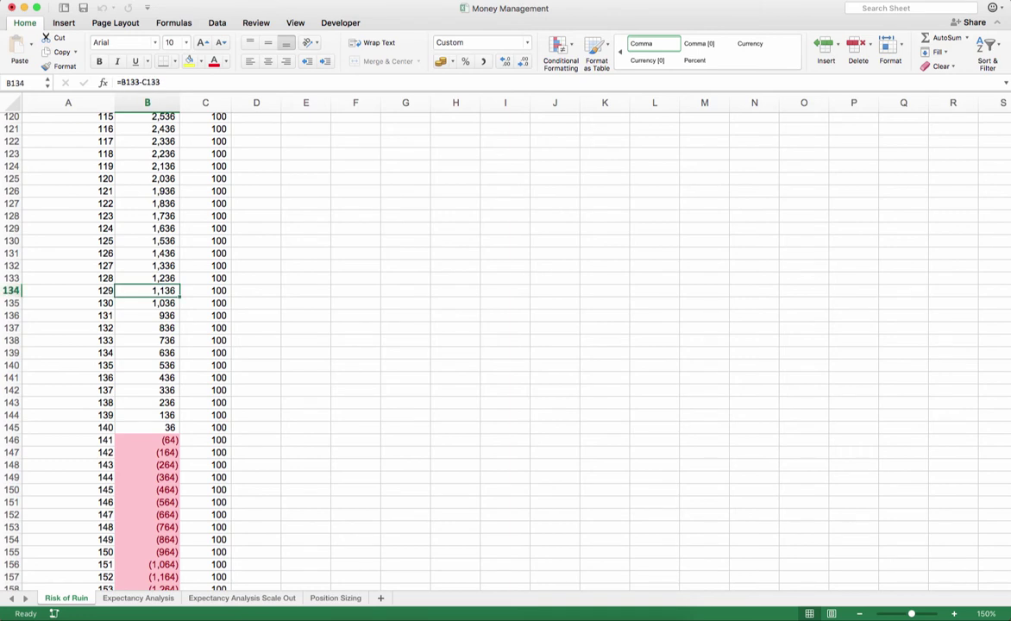
pyautogui.click(146, 365)
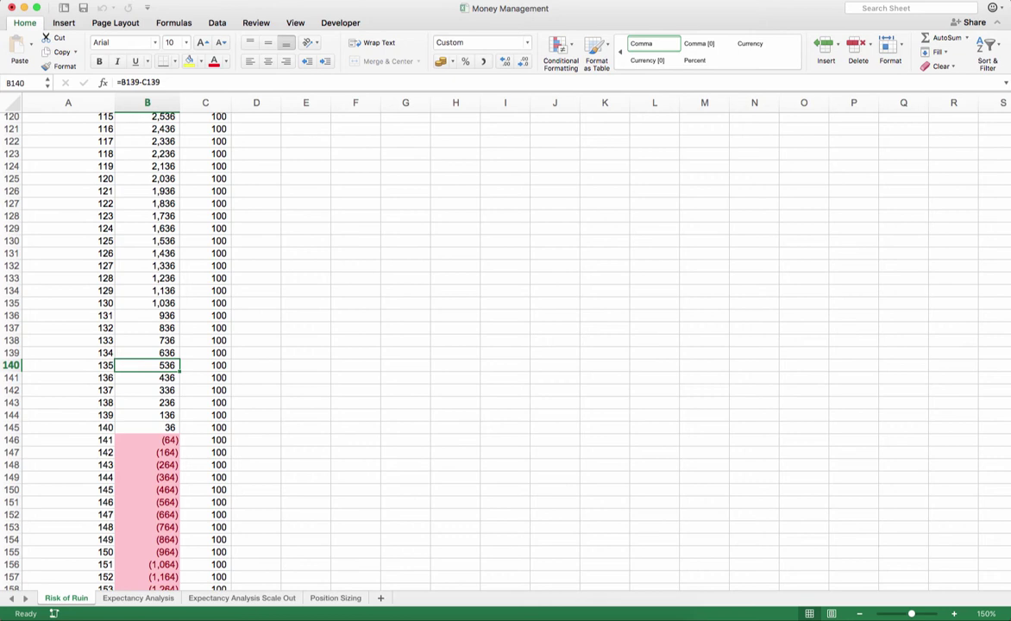
pyautogui.click(68, 365)
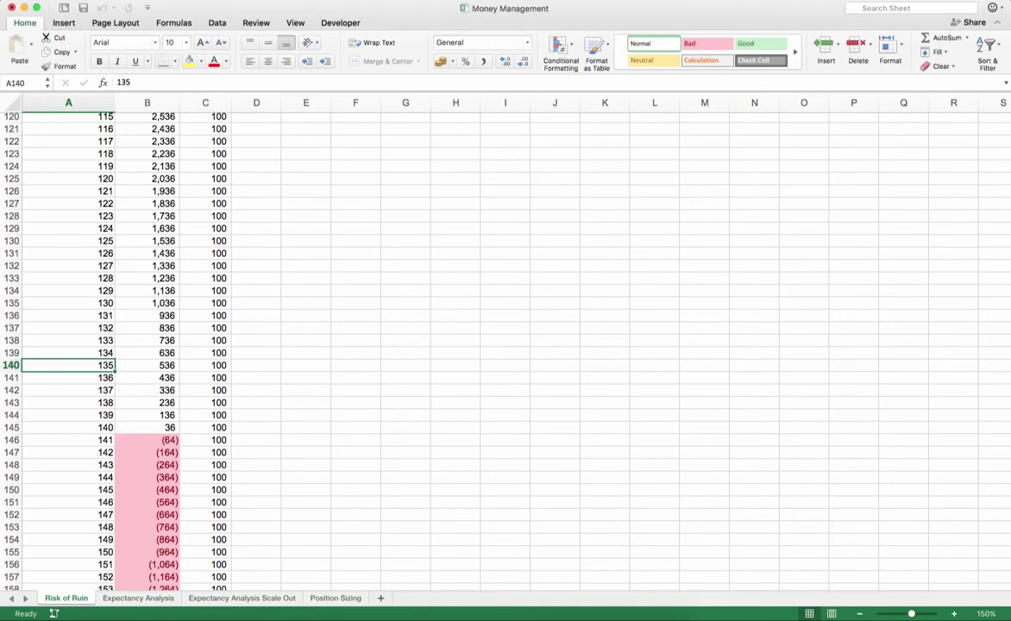
# Check the Minimum $ Risk cell and examine where that minimum takes over in the $ Risk column
pyautogui.scroll(20, 506, 352)
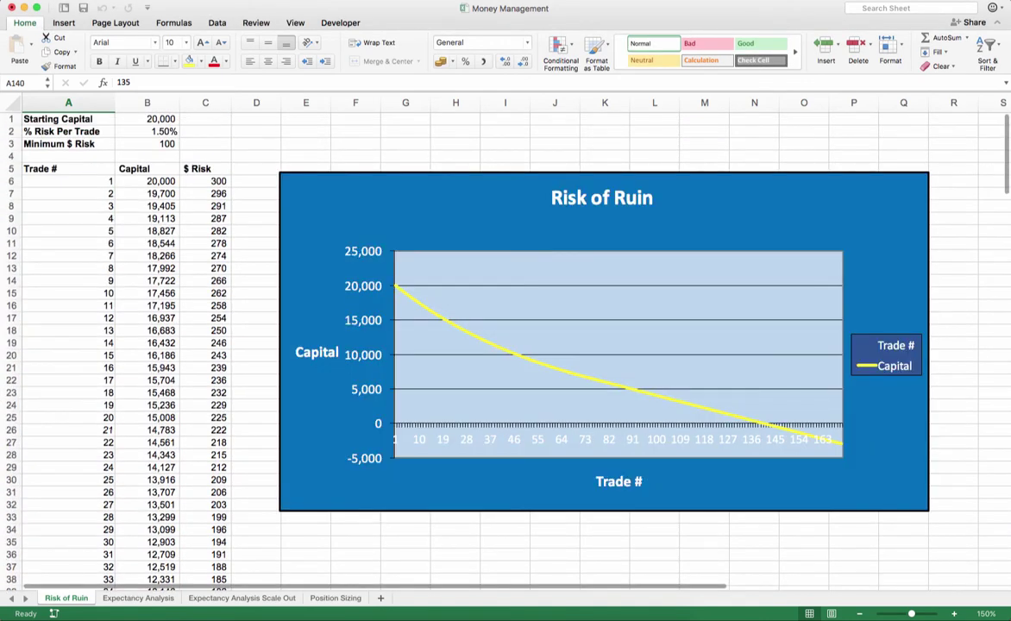
pyautogui.click(68, 144)
pyautogui.click(147, 144)
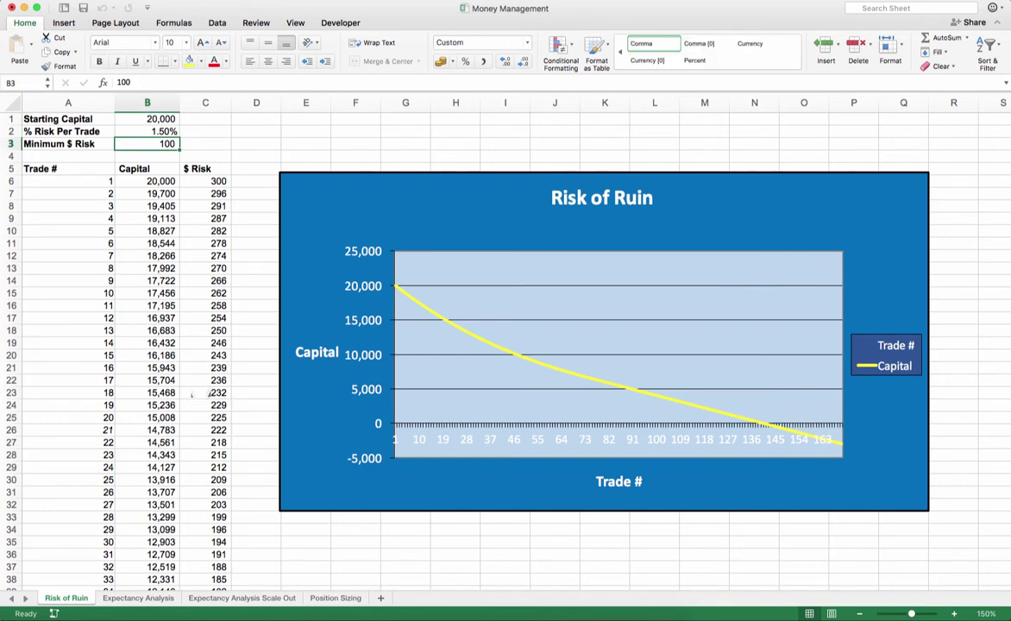
pyautogui.scroll(-10, 209, 392)
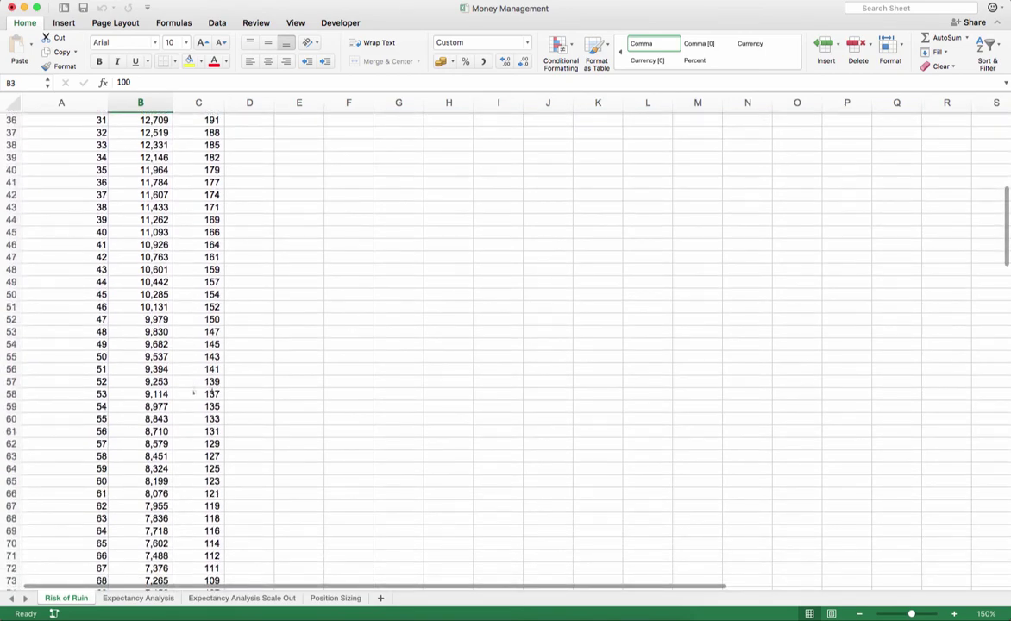
pyautogui.scroll(-9, 212, 394)
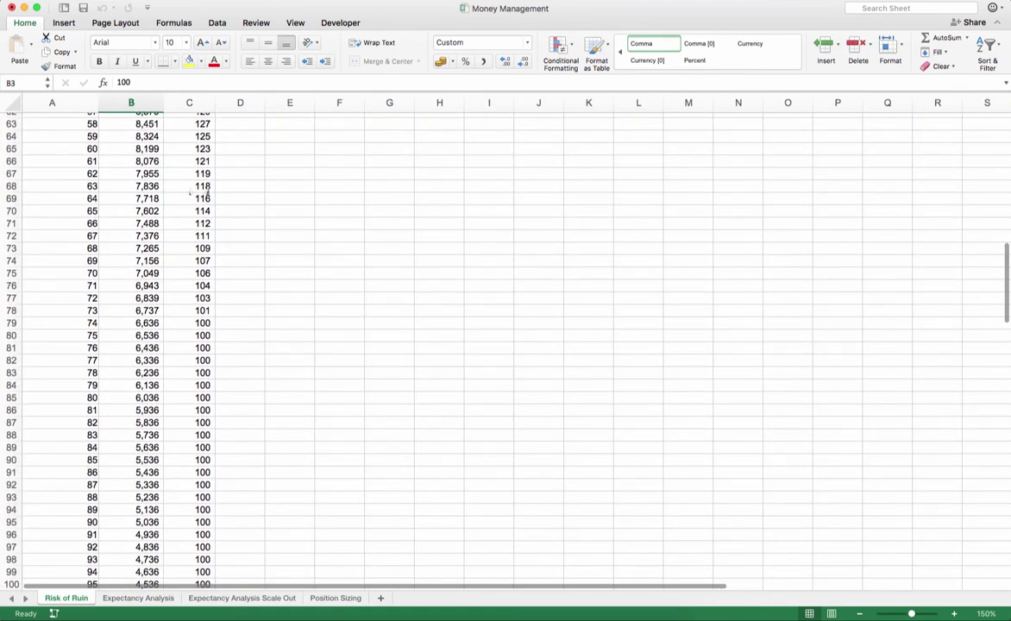
pyautogui.scroll(18, 208, 196)
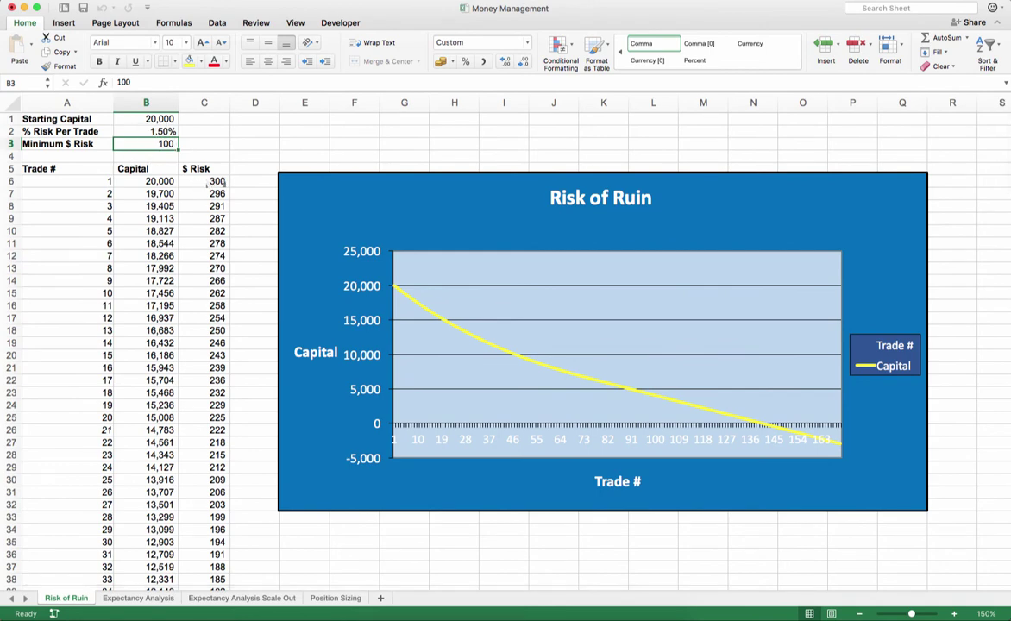
# Examine the $ Risk formula for trade 1 and compare it with the one for trade 68
pyautogui.click(216, 182)
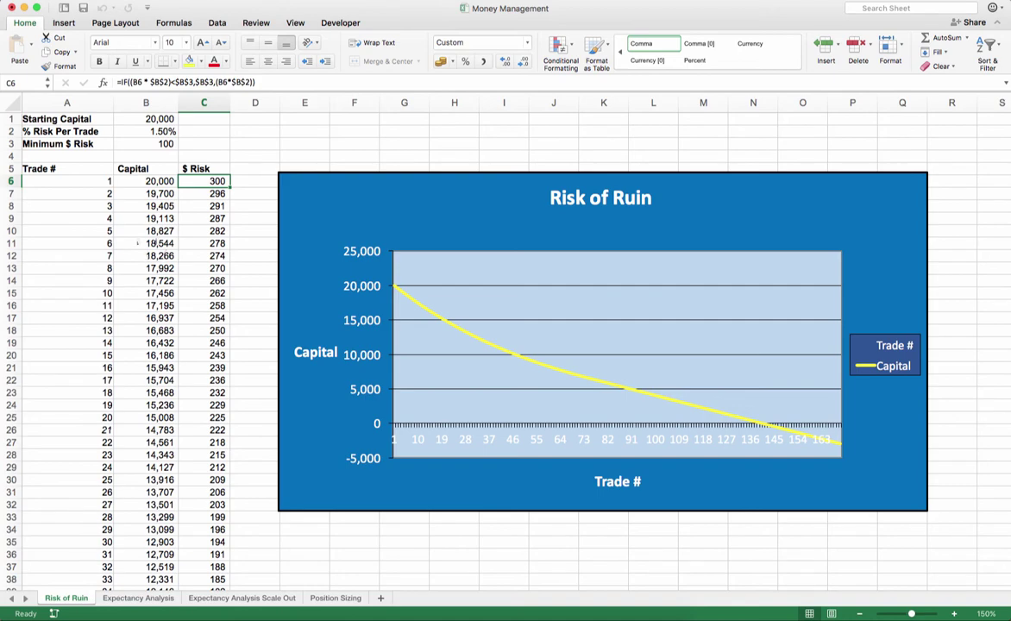
pyautogui.click(94, 181)
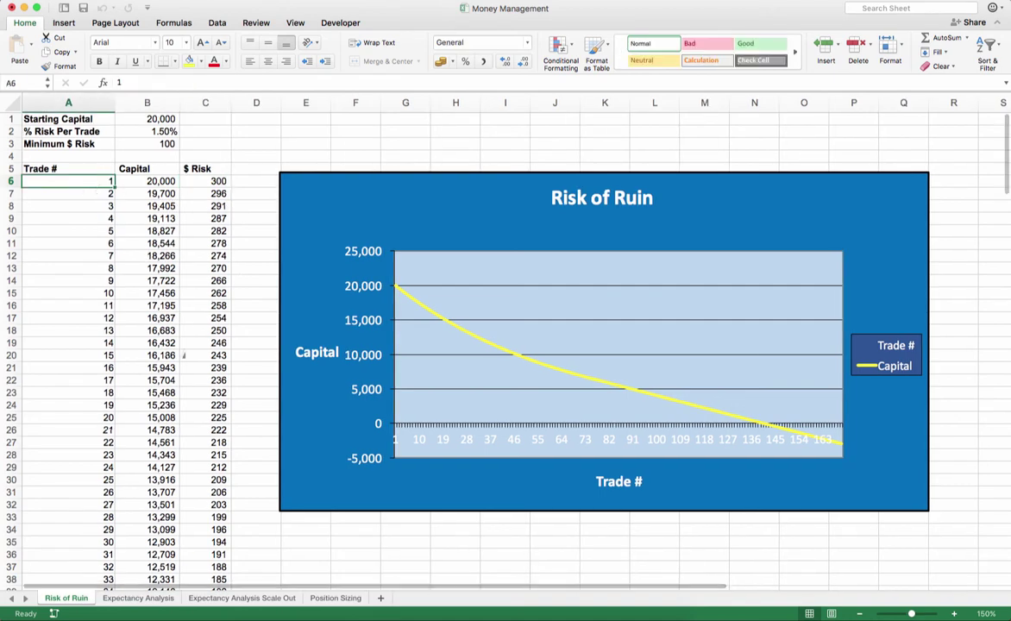
pyautogui.scroll(-10, 184, 355)
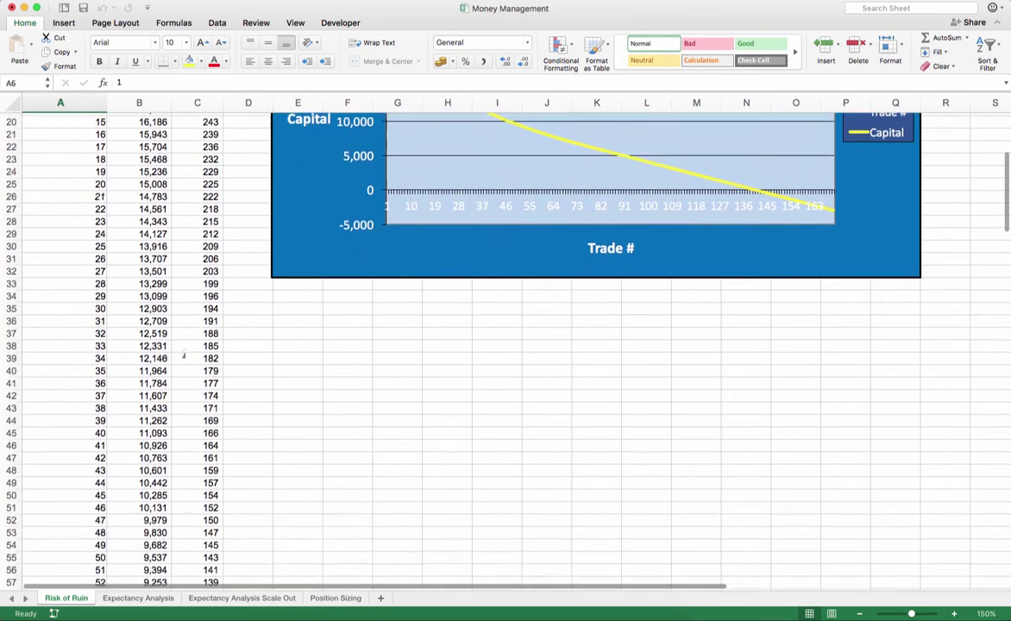
pyautogui.scroll(-8, 184, 355)
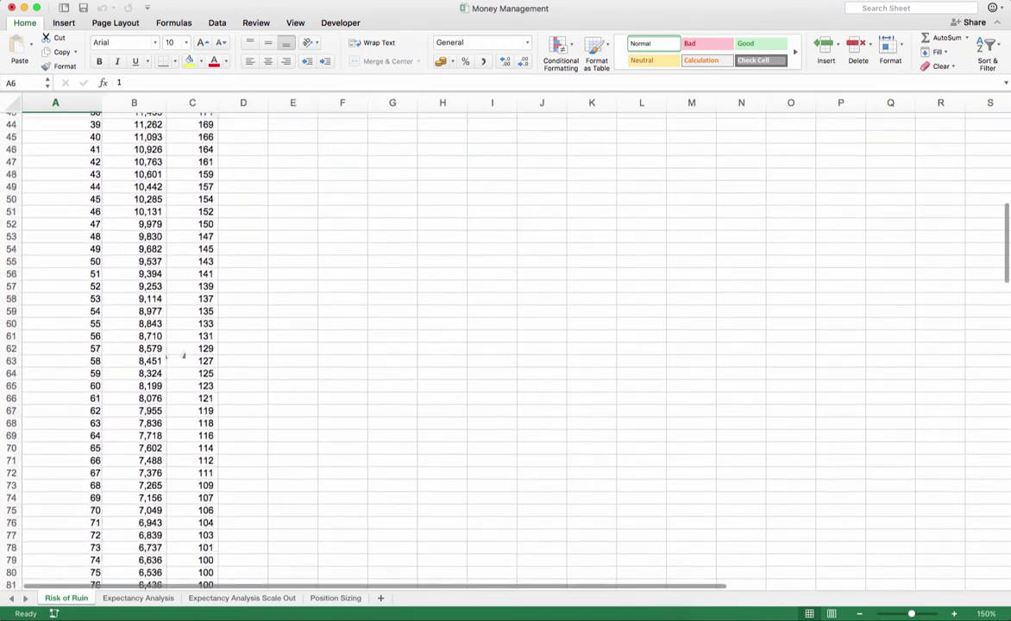
pyautogui.scroll(-4, 183, 354)
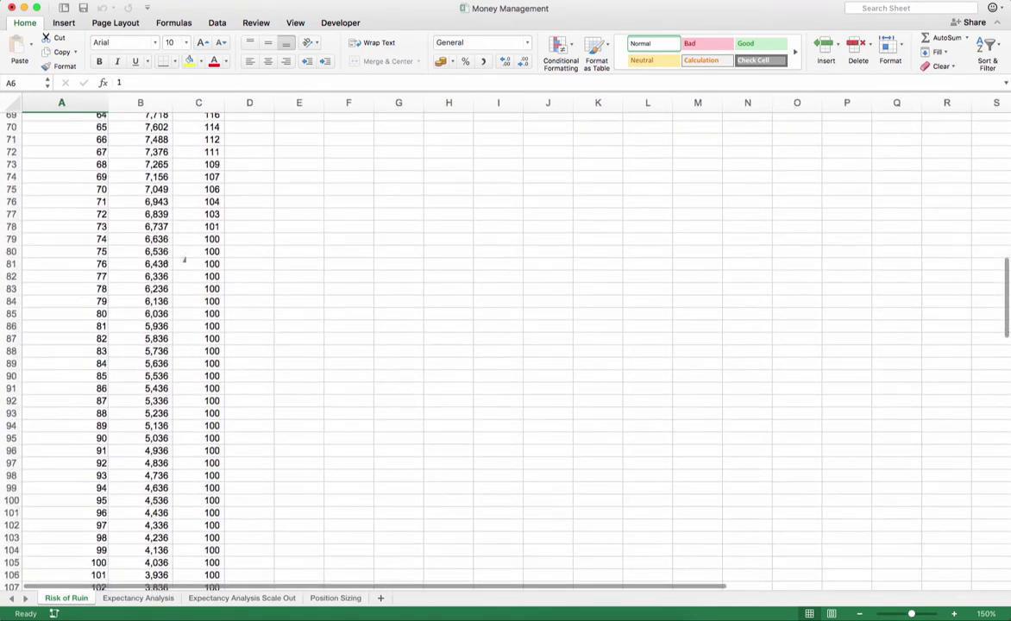
pyautogui.scroll(2, 183, 204)
pyautogui.scroll(-1, 184, 205)
pyautogui.click(186, 198)
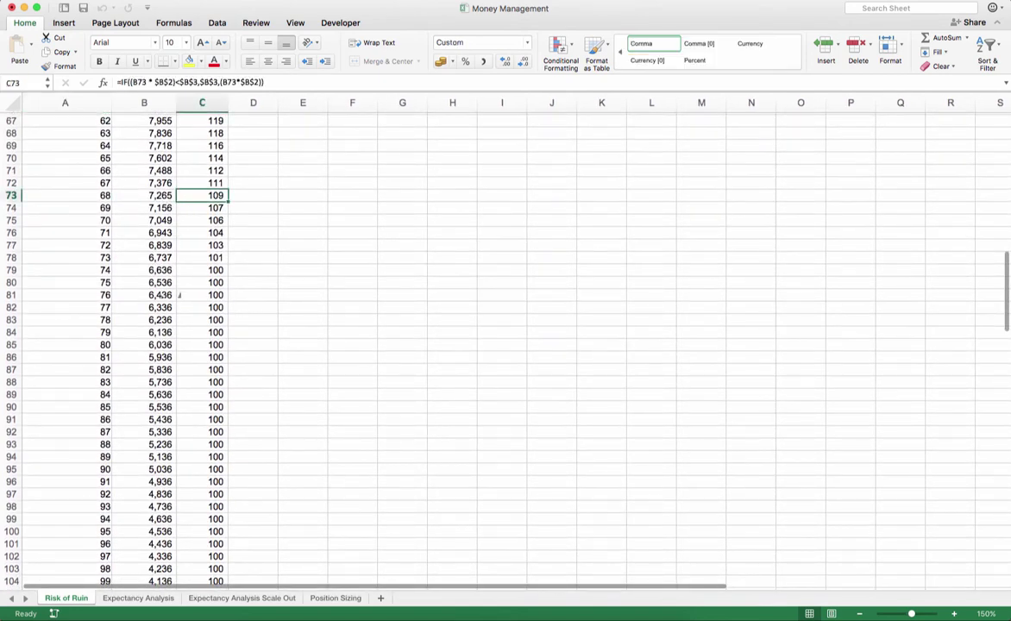
# Inspect the rows of trades 73 and 74, comparing the trade number with the $ Risk cell
pyautogui.moveTo(169, 269); pyautogui.dragTo(179, 270)
pyautogui.click(91, 262)
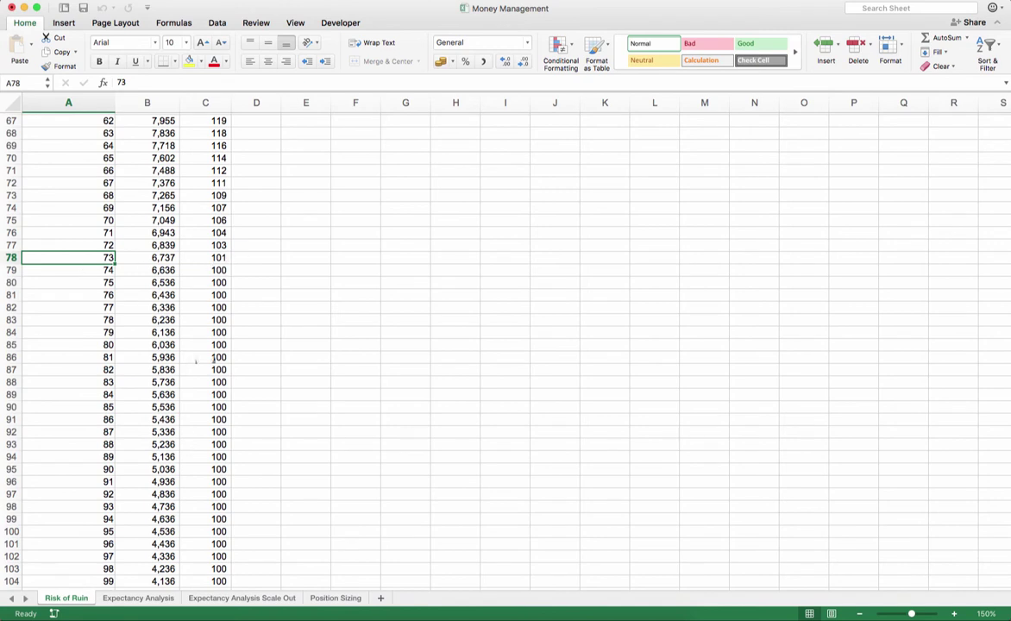
pyautogui.click(209, 270)
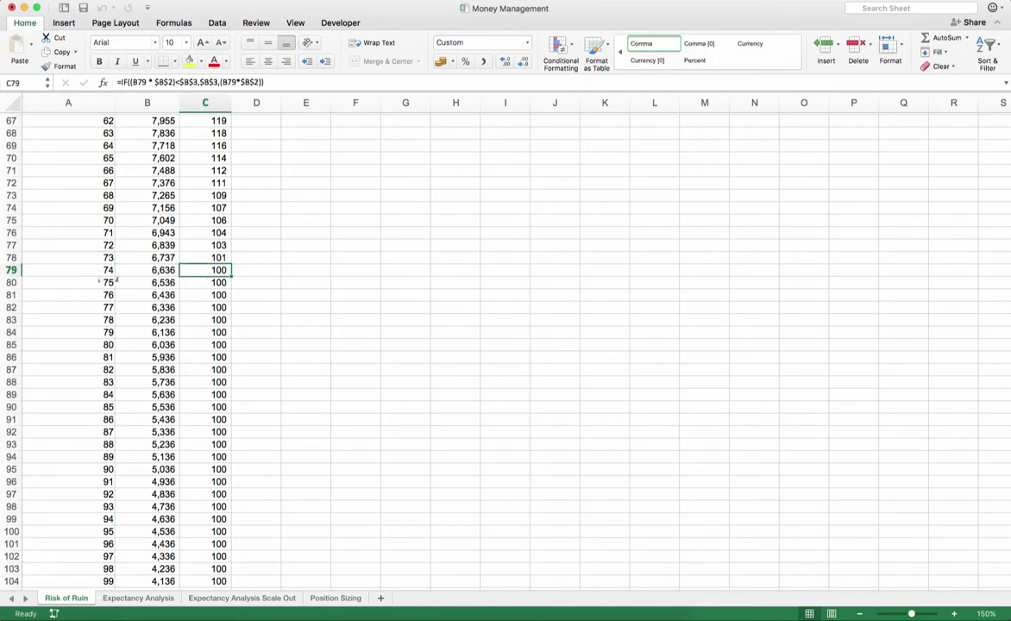
pyautogui.click(101, 271)
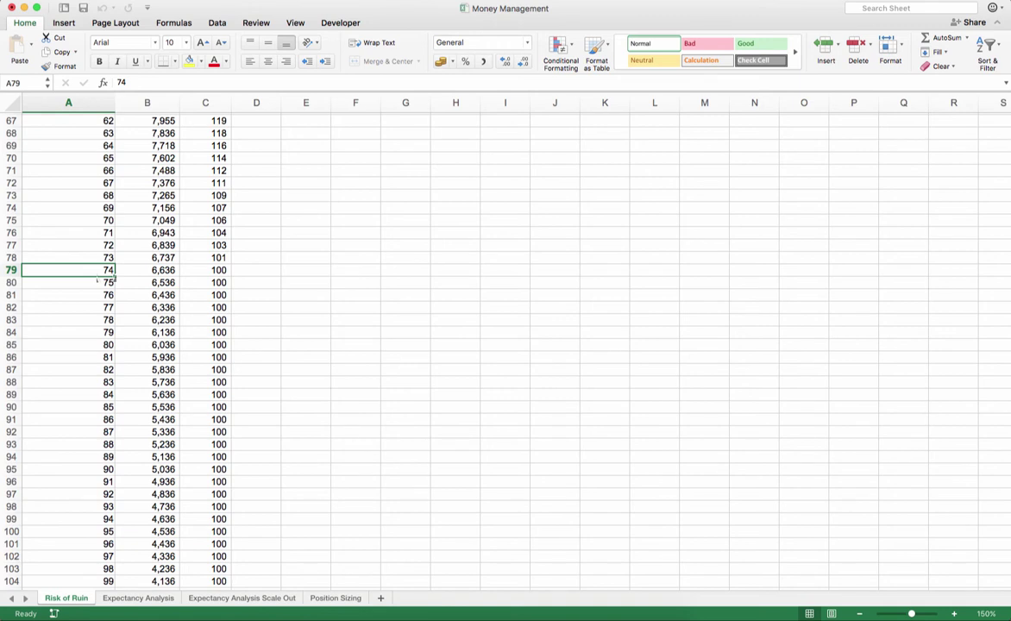
pyautogui.press('Right')
pyautogui.press('Right')
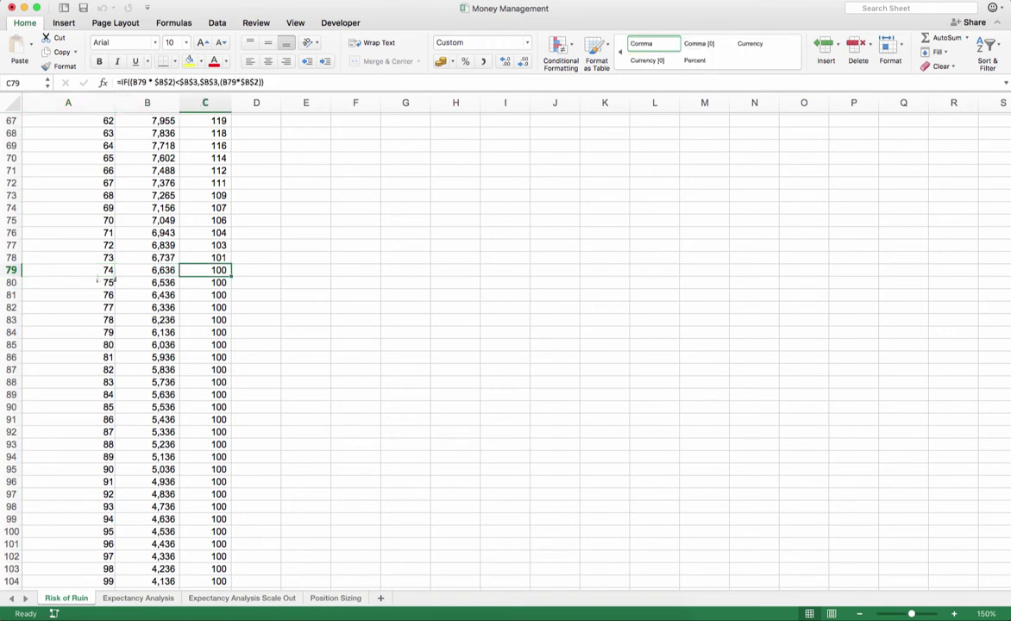
pyautogui.press('Left')
pyautogui.press('Left')
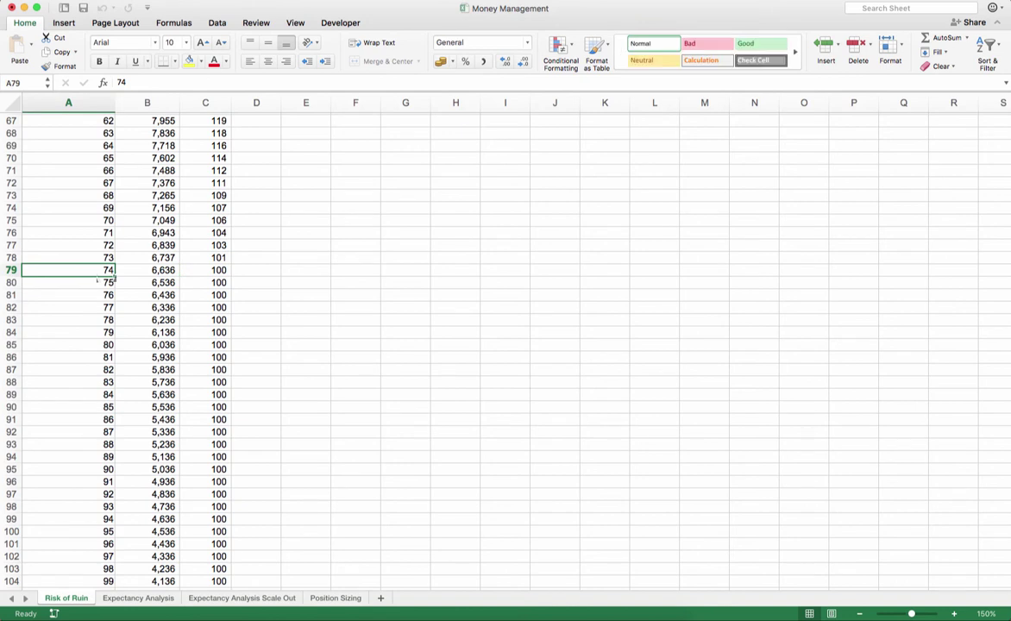
# View the Risk of Ruin Exercise slide in Google Slides, then return to the Money Management workbook in Excel
pyautogui.press('super+Tab')
pyautogui.click(147, 257)
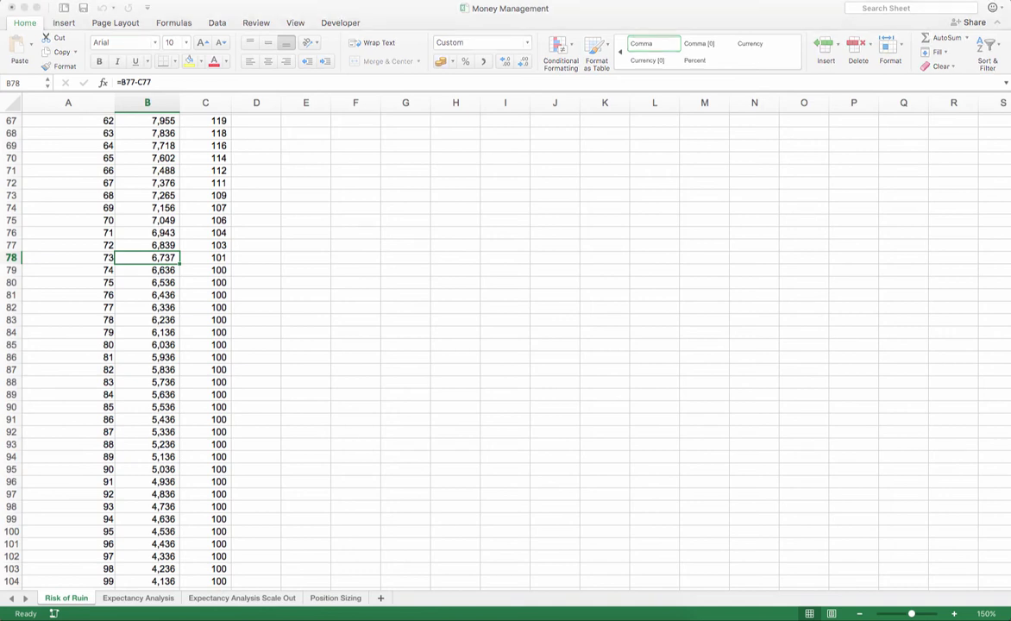
pyautogui.scroll(20, 506, 345)
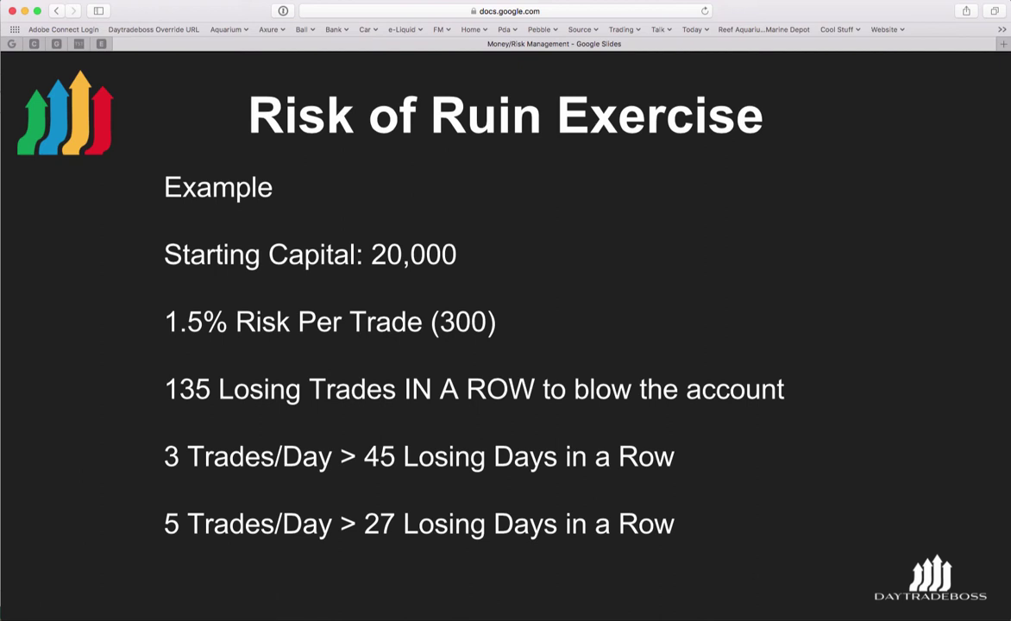
pyautogui.click(532, 604)
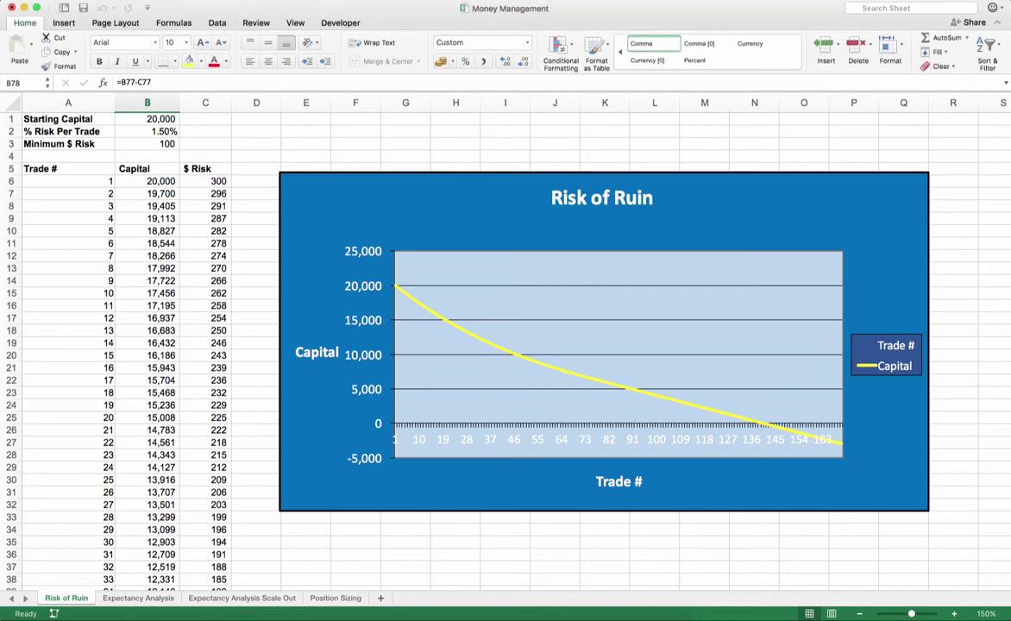
# Highlight the first ten trade numbers, A6:A15, and point out individual trades within that range
pyautogui.click(69, 269)
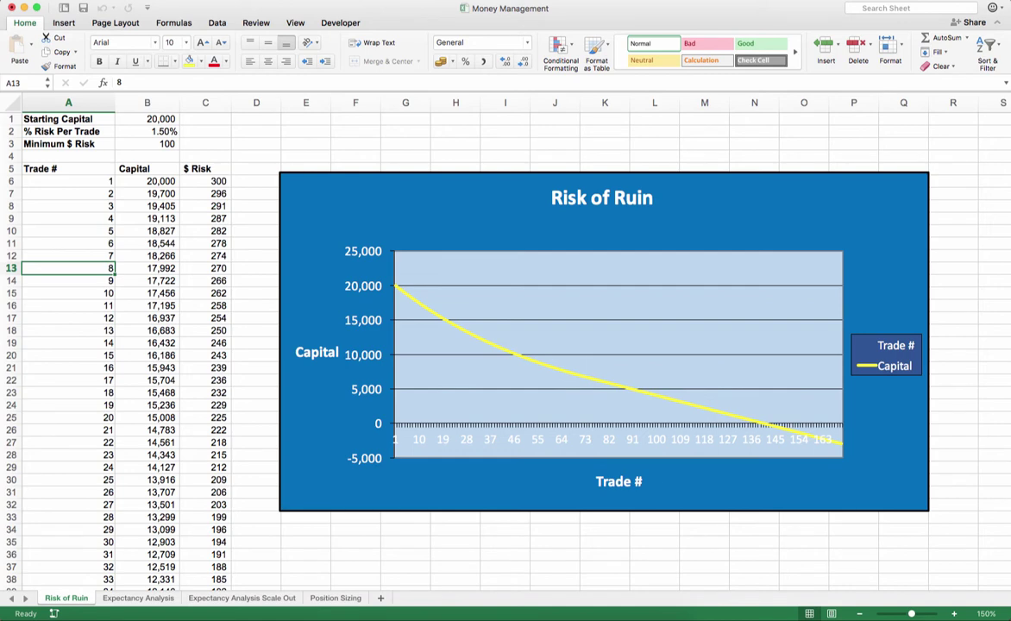
pyautogui.click(68, 181)
pyautogui.moveTo(68, 181); pyautogui.dragTo(69, 294)
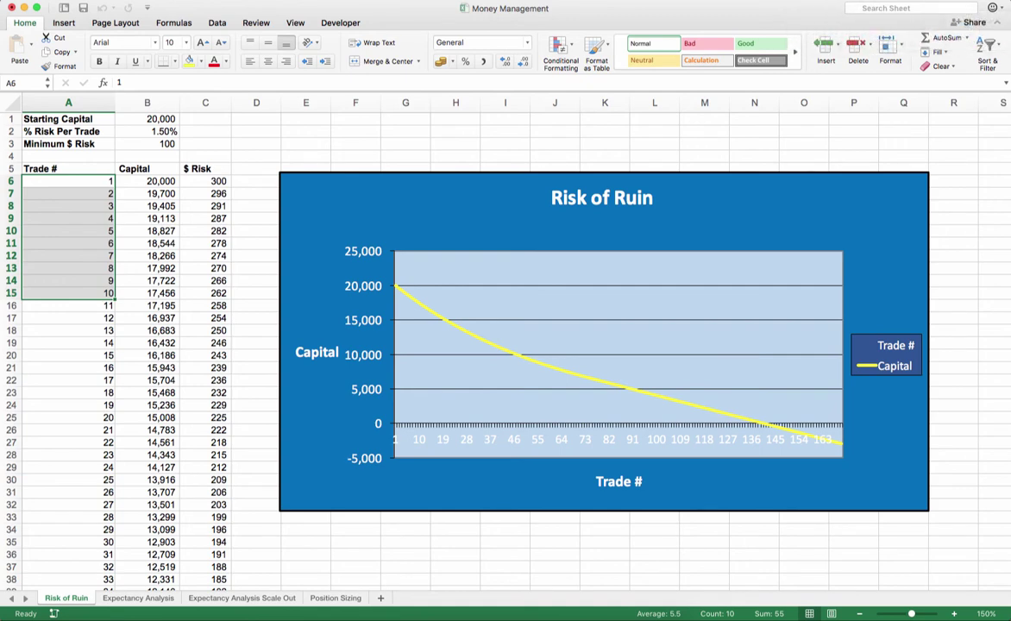
pyautogui.click(68, 230)
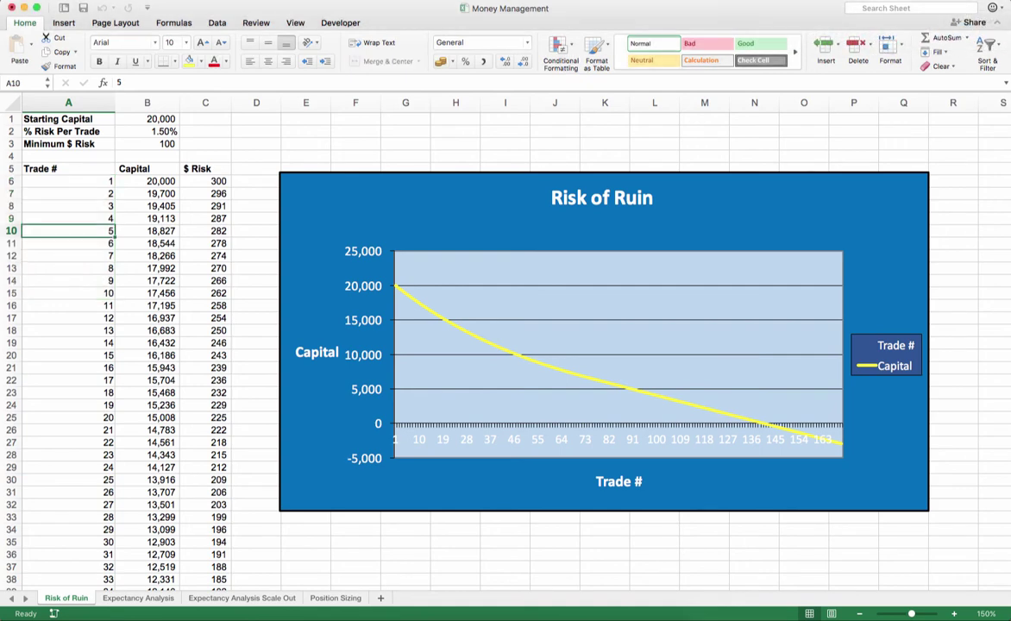
pyautogui.click(69, 181)
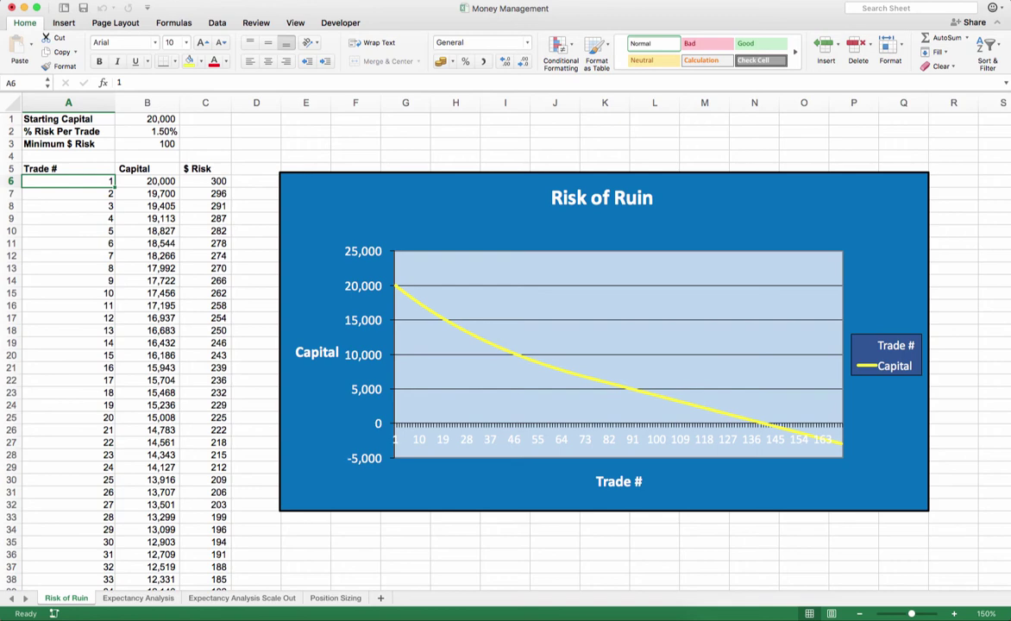
pyautogui.moveTo(68, 181); pyautogui.dragTo(69, 293)
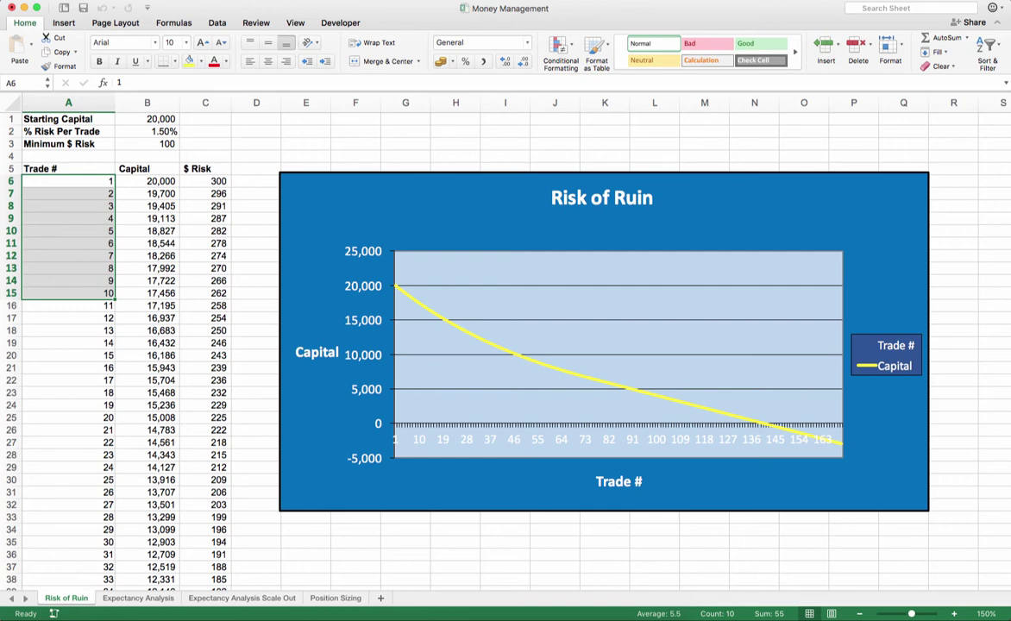
pyautogui.click(68, 256)
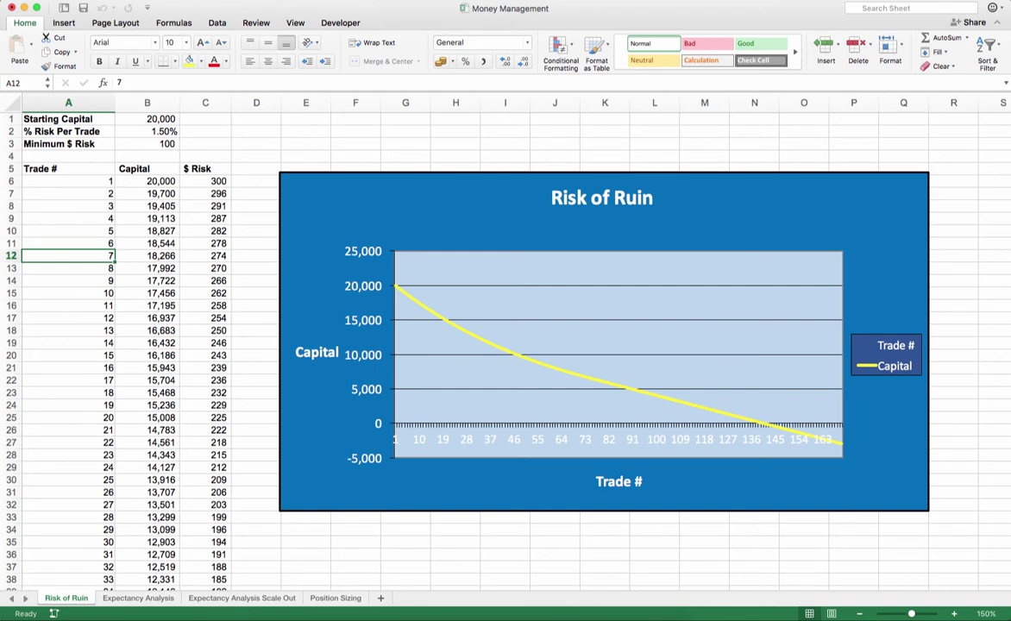
pyautogui.click(68, 182)
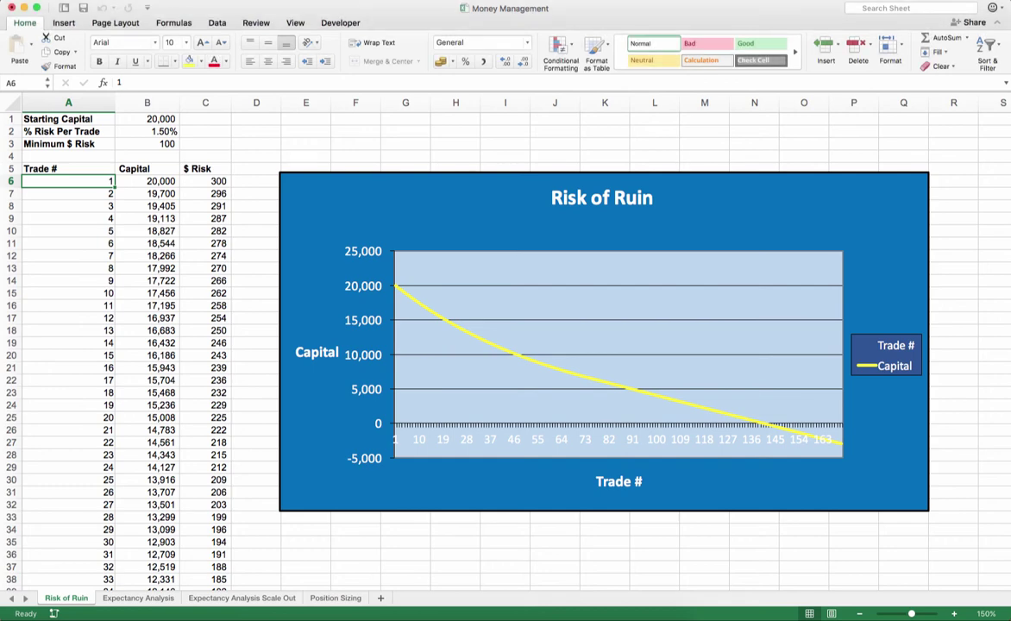
pyautogui.moveTo(69, 182); pyautogui.dragTo(69, 293)
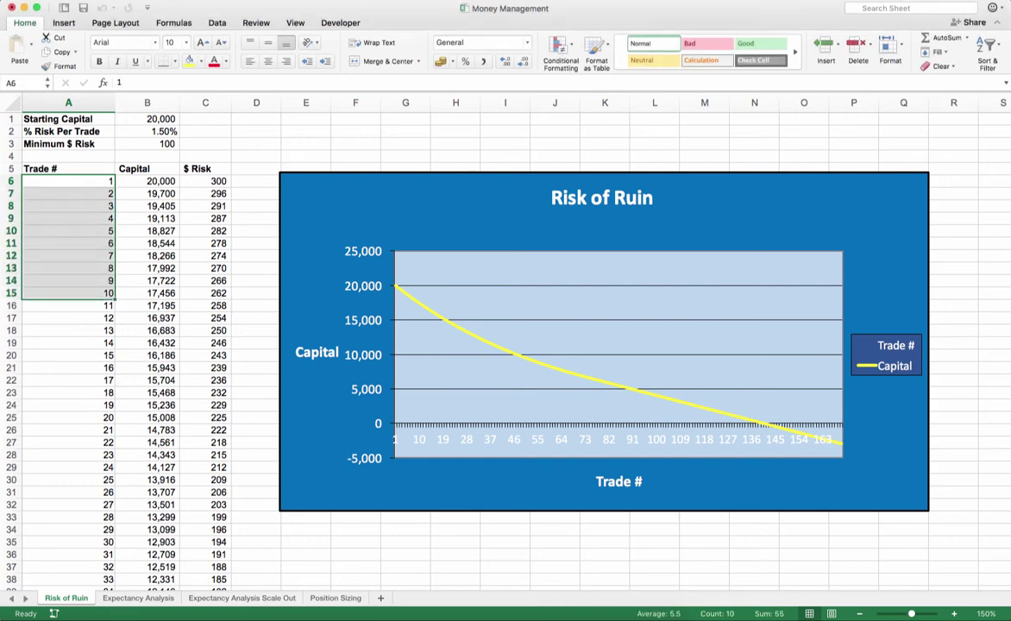
pyautogui.click(68, 230)
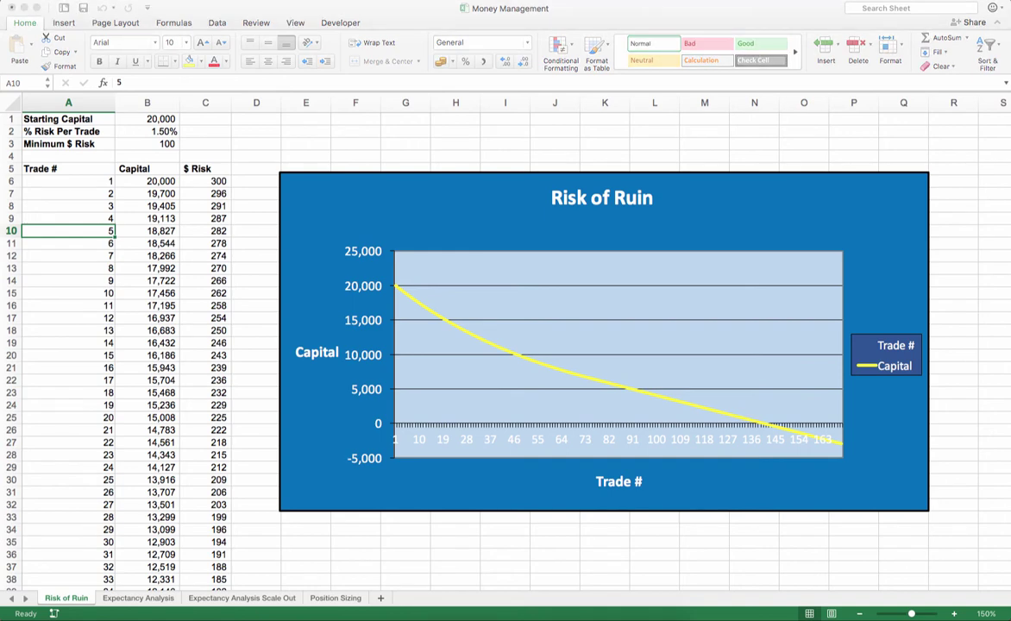
pyautogui.click(68, 180)
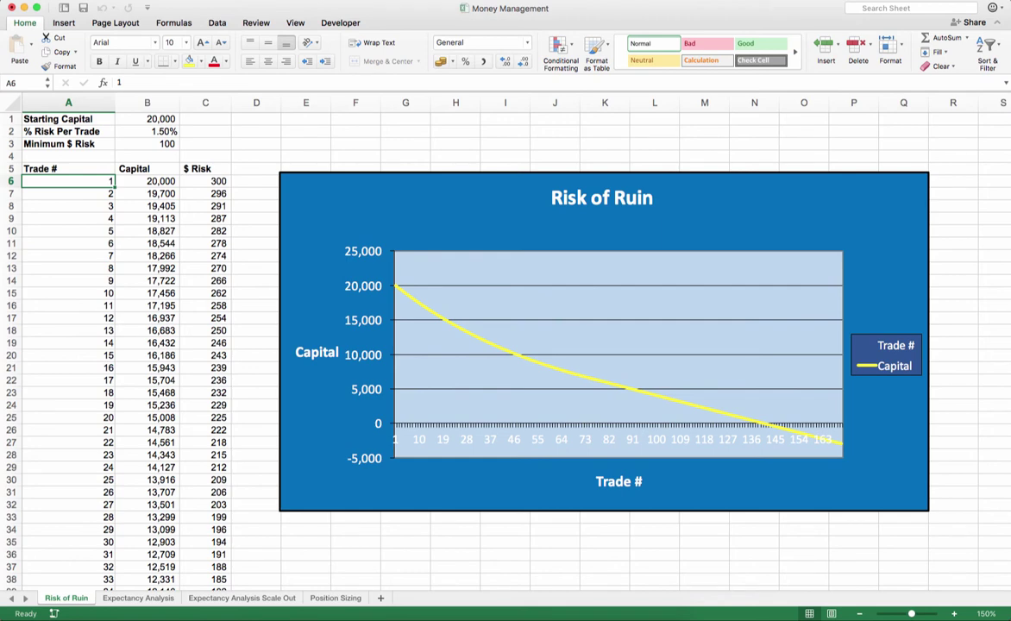
# Set the Starting Capital to 5,000 and the % Risk Per Trade to 5% on the Risk of Ruin sheet
pyautogui.click(256, 131)
pyautogui.click(205, 131)
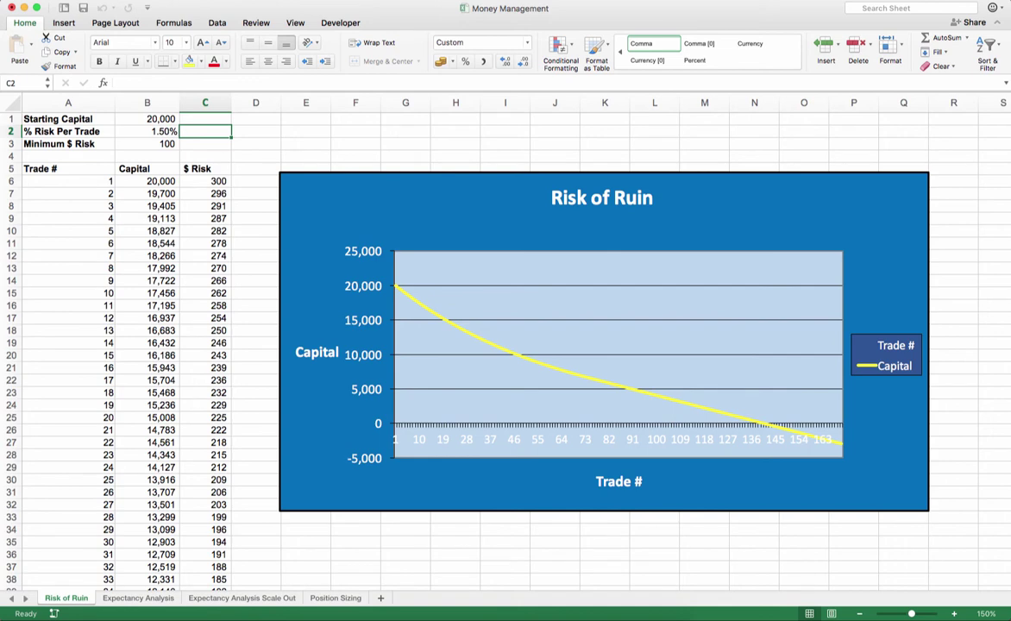
pyautogui.click(147, 118)
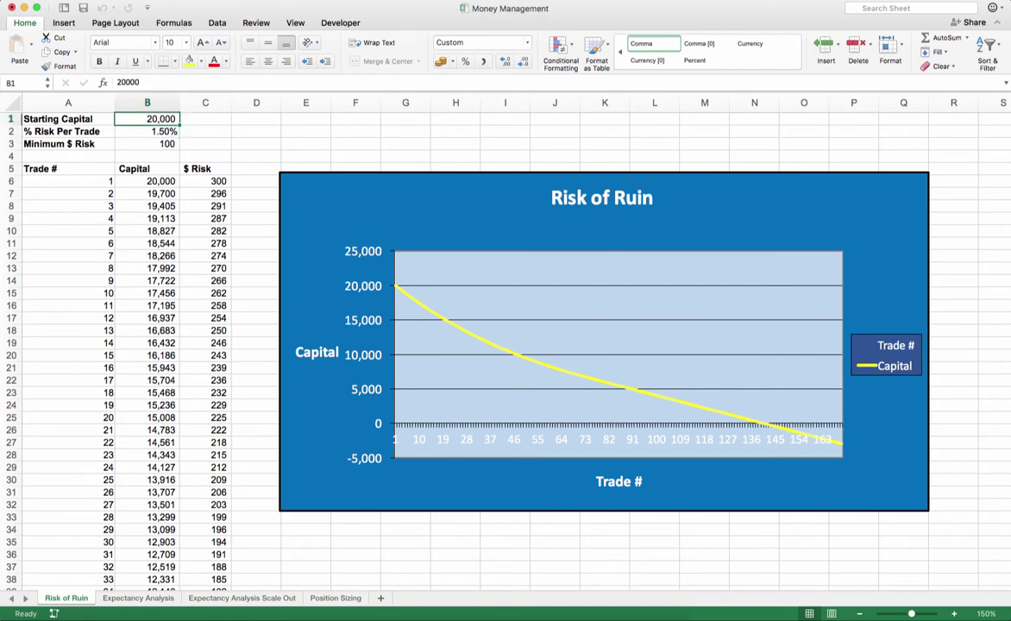
pyautogui.write('5000')
pyautogui.press('Return')
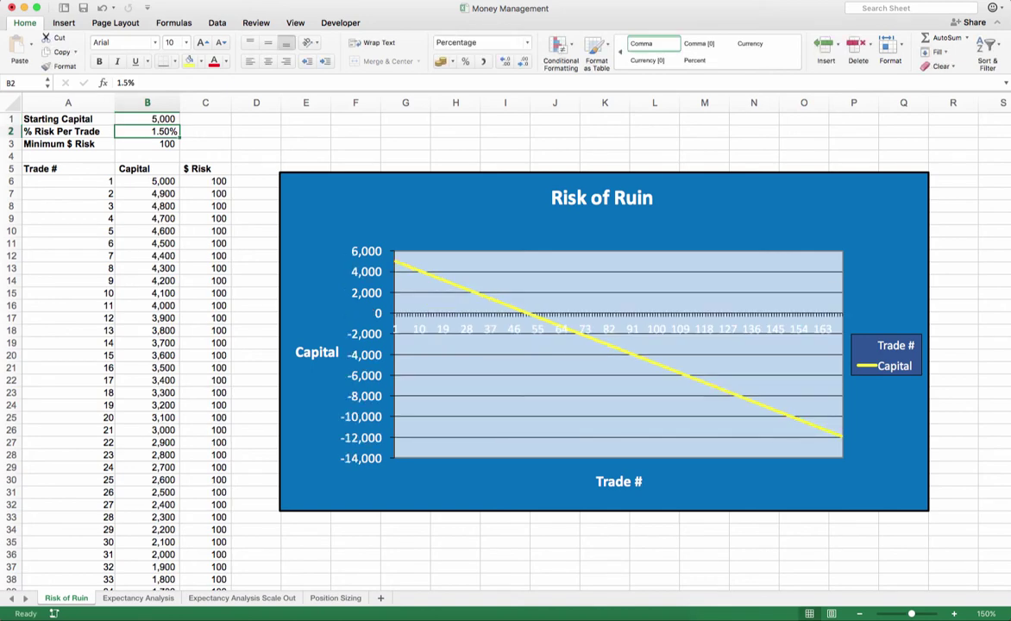
pyautogui.write('5')
pyautogui.press('Return')
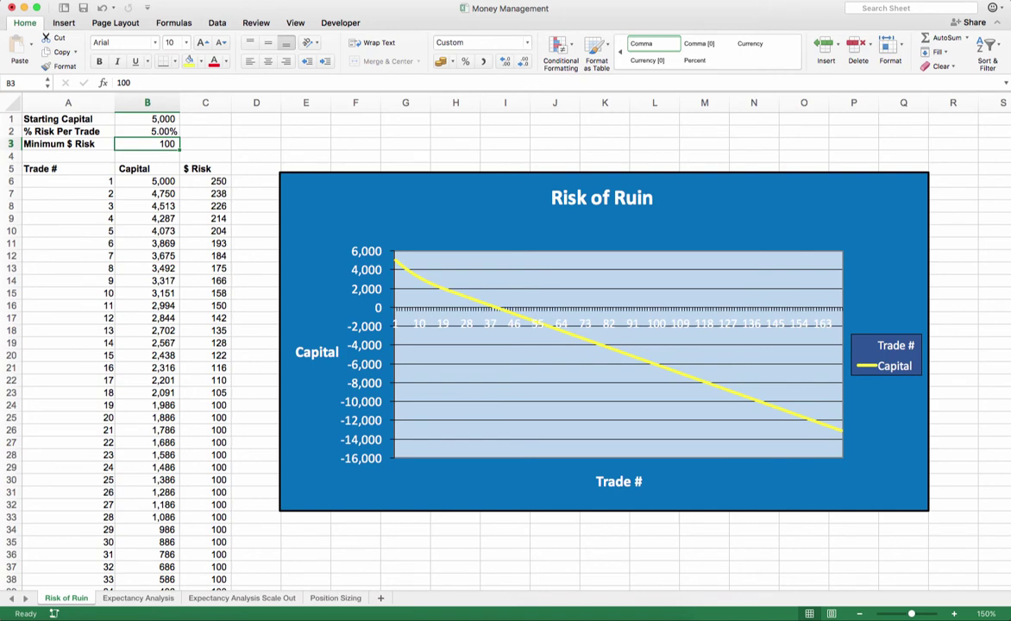
# Format the % Risk Per Trade value to show one decimal place, and point out trade 33 in the list
pyautogui.click(147, 131)
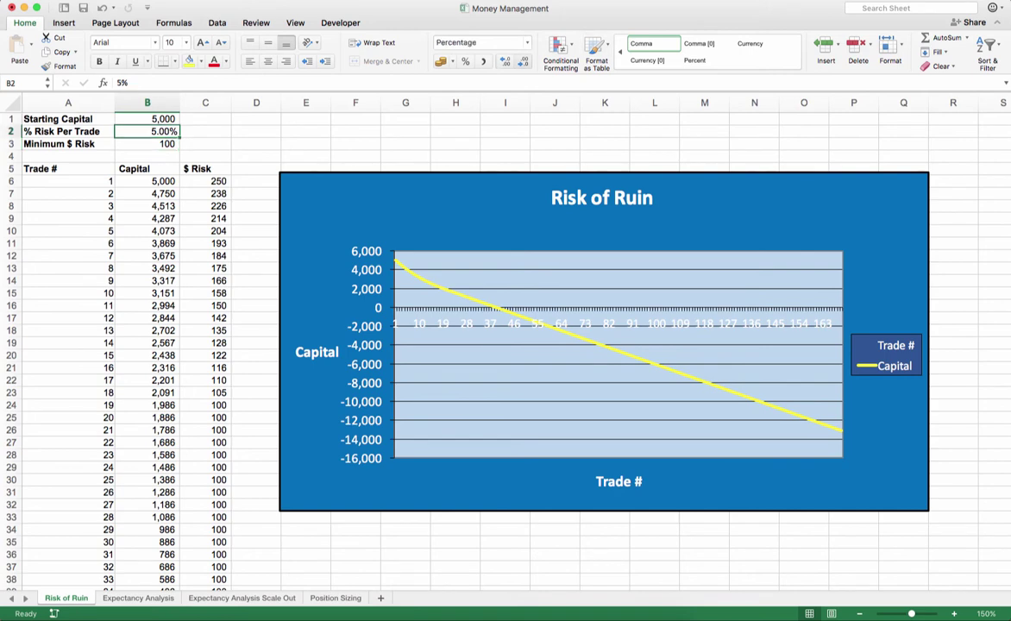
pyautogui.click(523, 62)
pyautogui.click(523, 61)
pyautogui.click(505, 61)
pyautogui.scroll(-1, 505, 346)
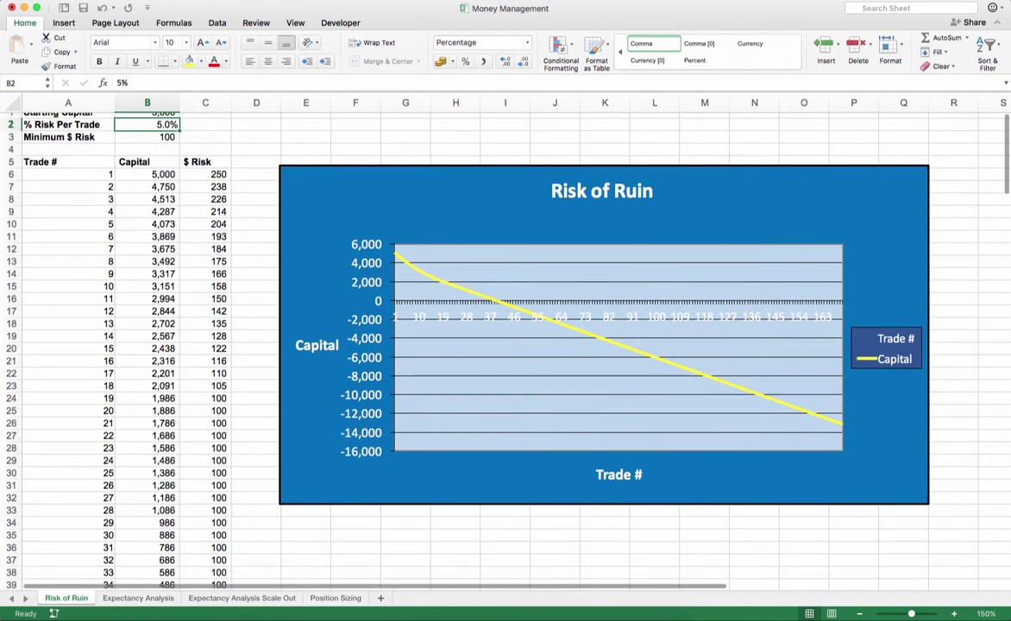
pyautogui.click(68, 572)
pyautogui.scroll(1, 506, 345)
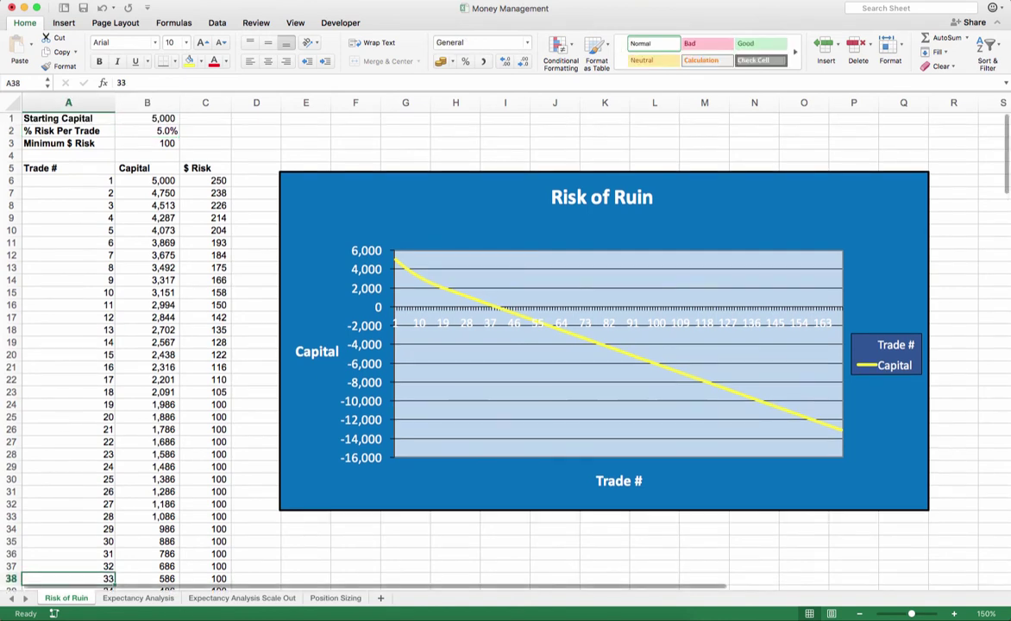
# Set the % Risk Per Trade to 10% and point out trade 21 in the list
pyautogui.click(147, 130)
pyautogui.write('10')
pyautogui.press('Return')
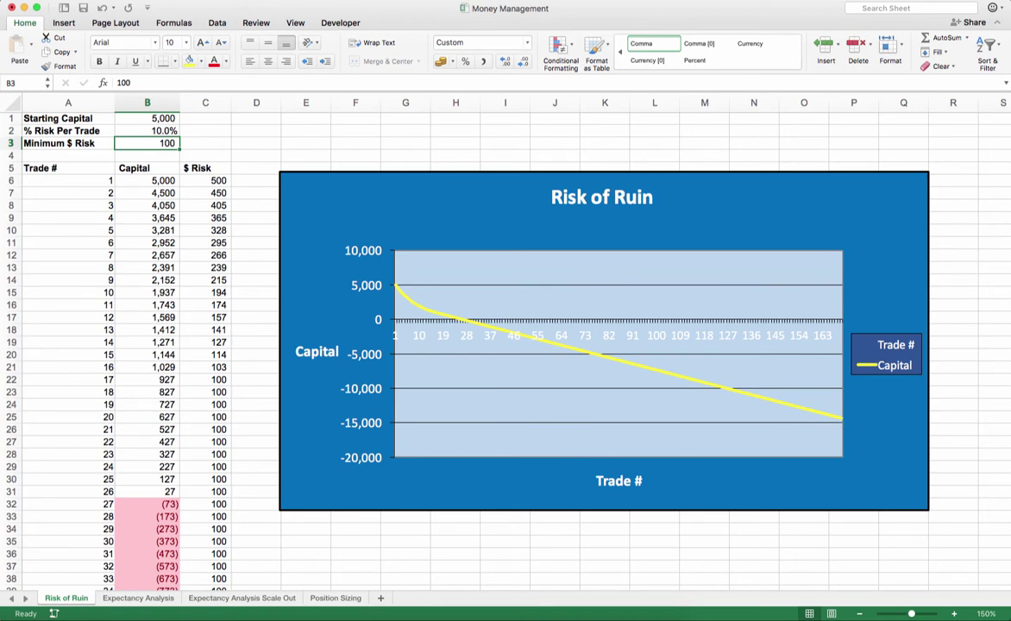
pyautogui.click(68, 429)
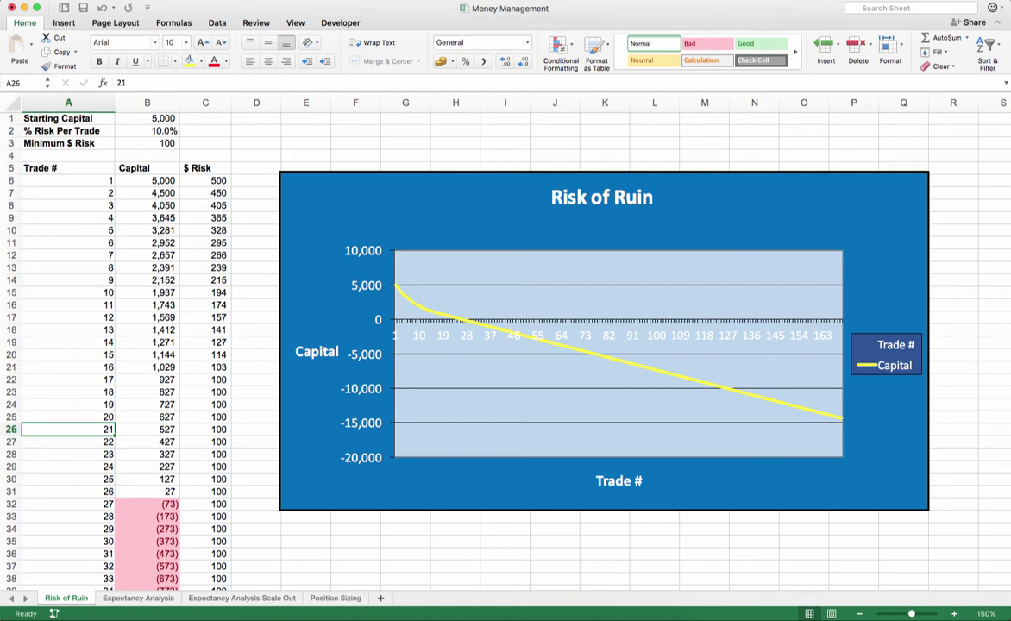
# Set the Starting Capital to 20,000 and the % Risk Per Trade to 1.5%
pyautogui.click(147, 130)
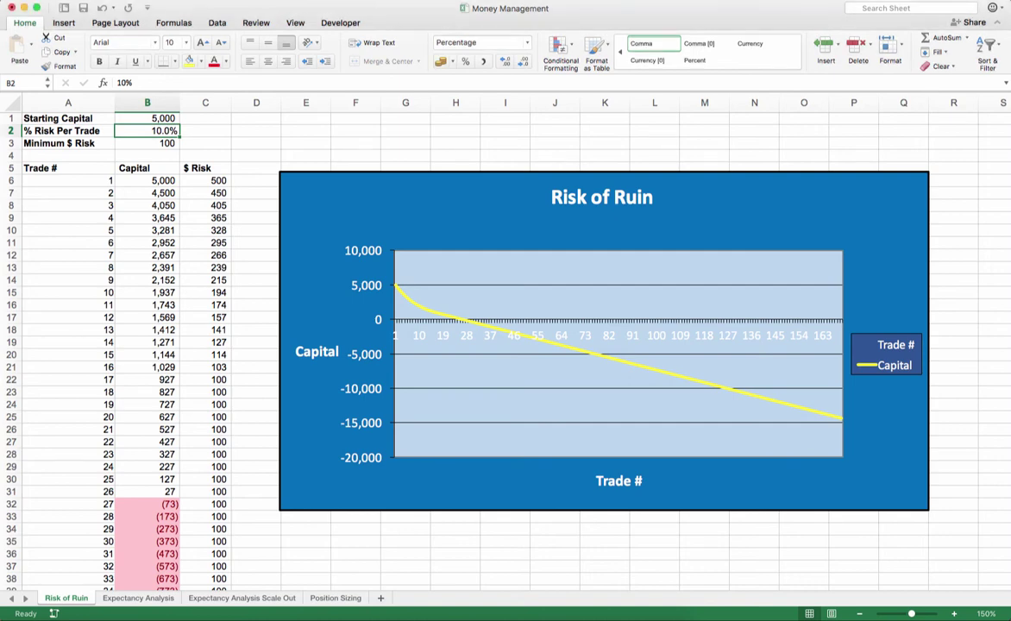
pyautogui.click(147, 118)
pyautogui.write('20000')
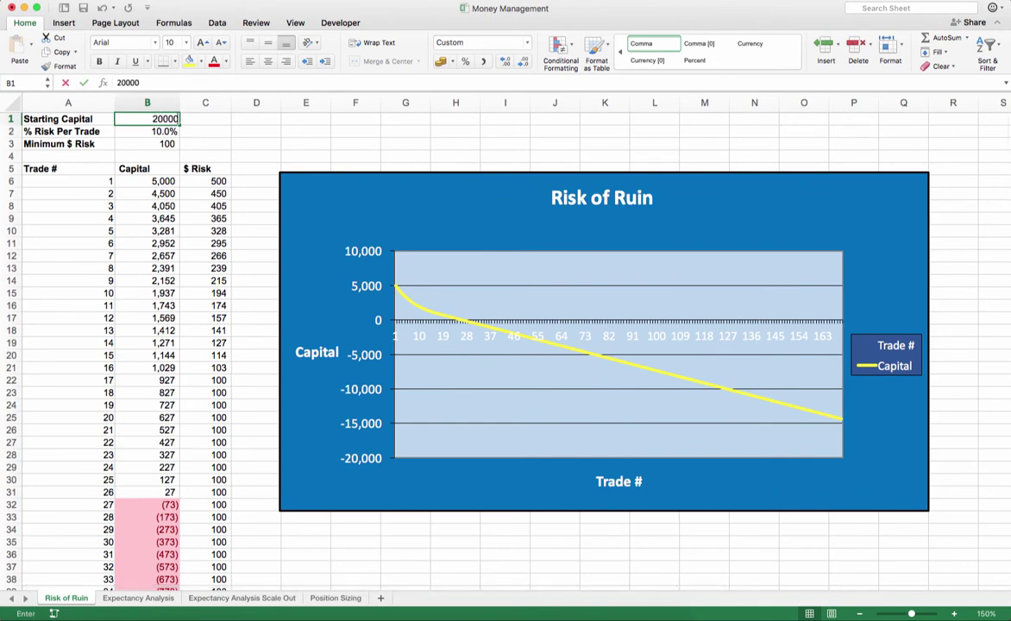
pyautogui.press('Return')
pyautogui.write('1')
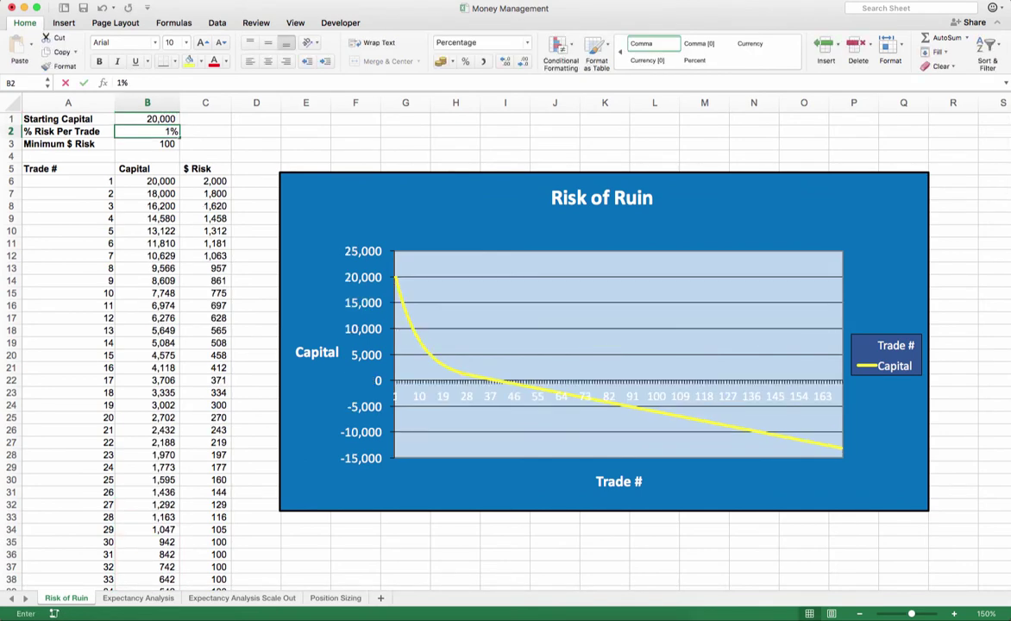
pyautogui.write('.5')
pyautogui.press('Return')
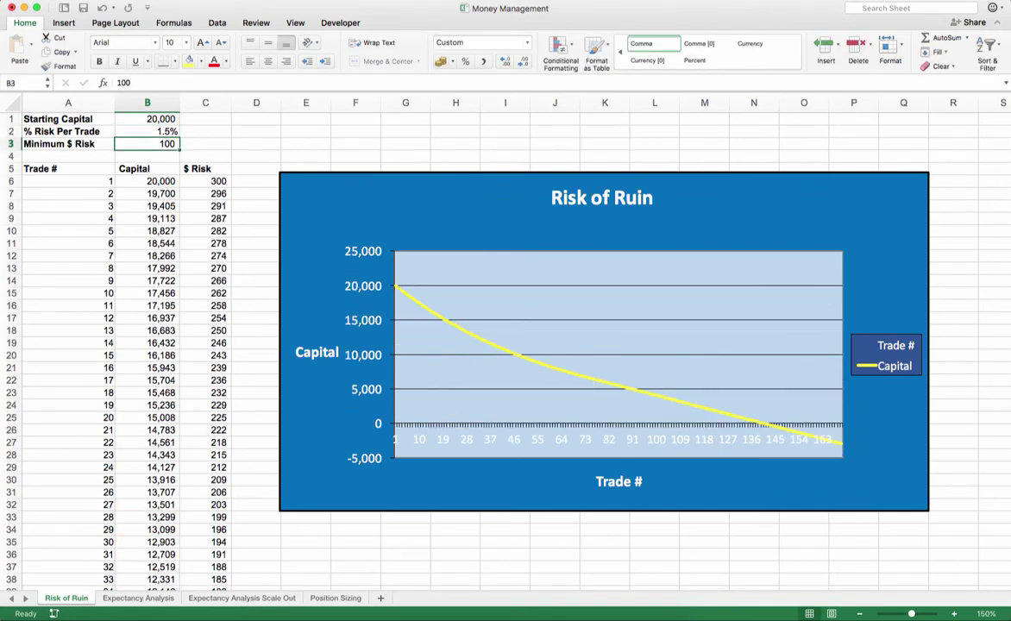
# Point out trades 3, 5 and 1, and switch to the Risk of Ruin Exercise slide in Google Slides
pyautogui.click(68, 207)
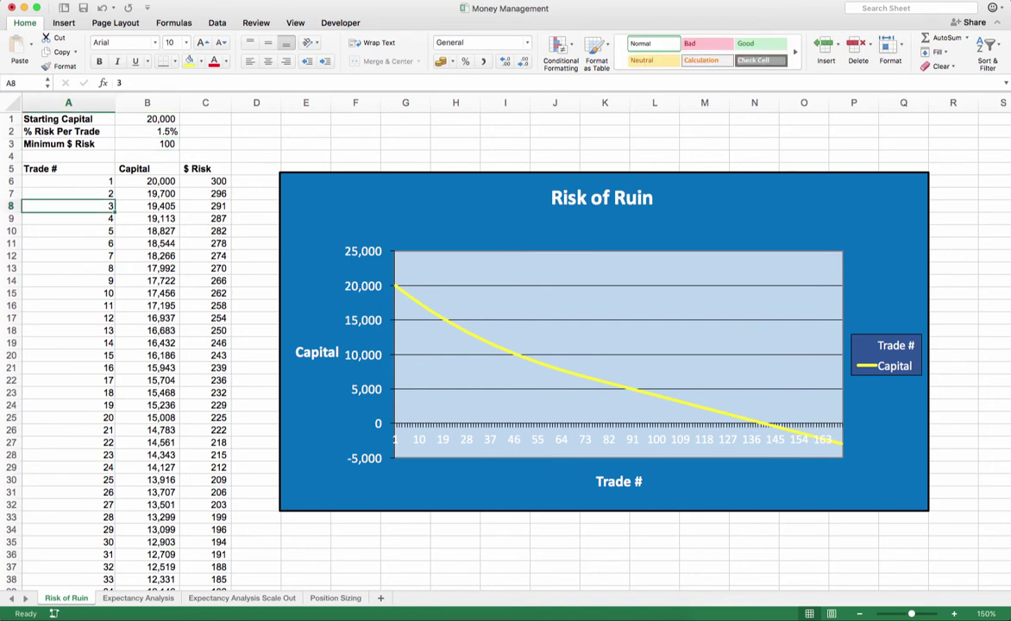
pyautogui.click(68, 231)
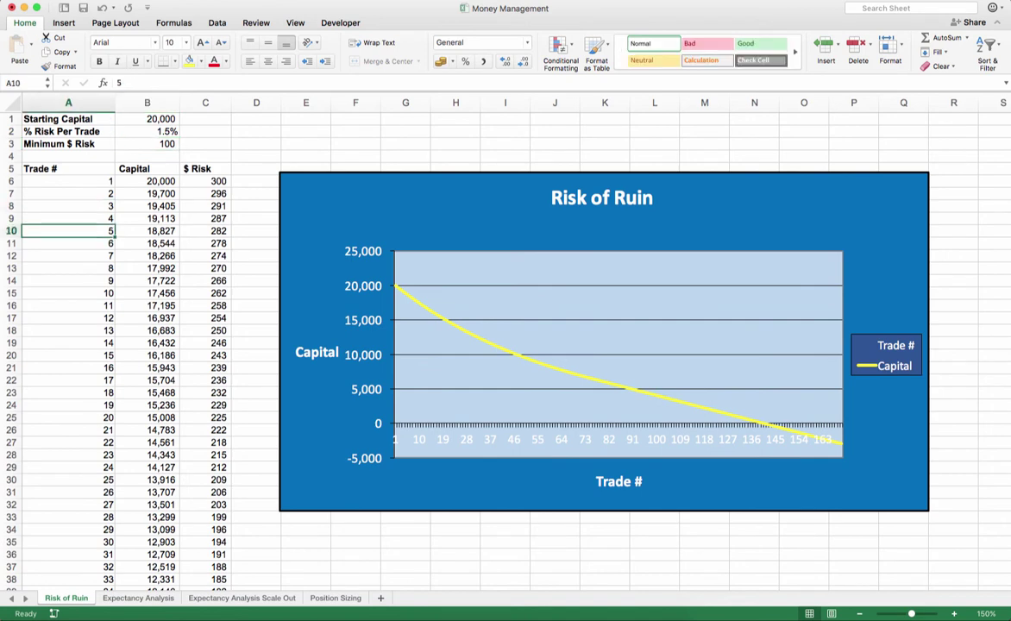
pyautogui.click(68, 181)
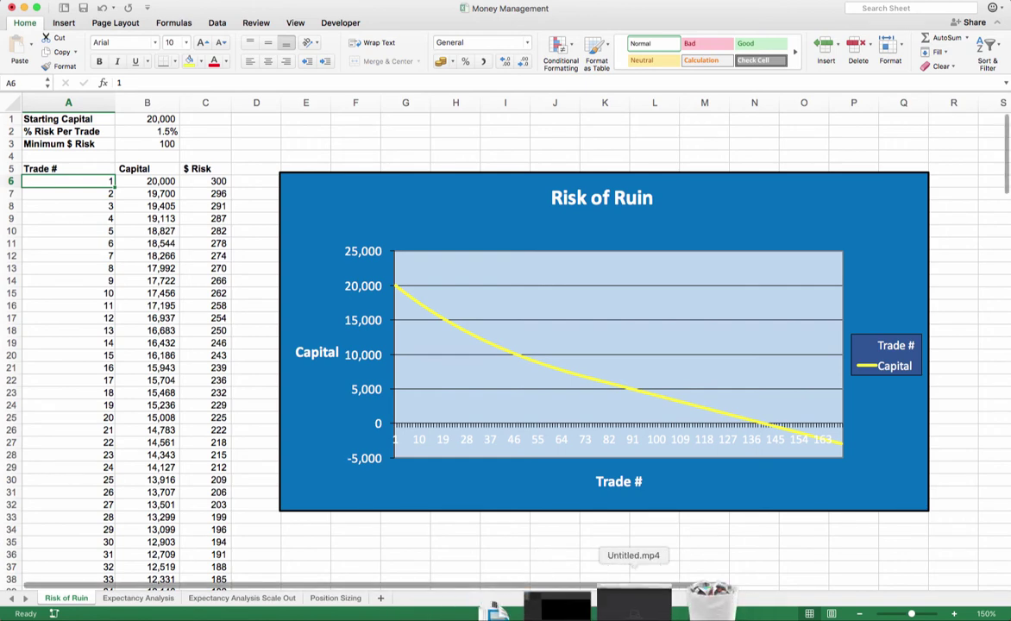
pyautogui.press('super+Tab')
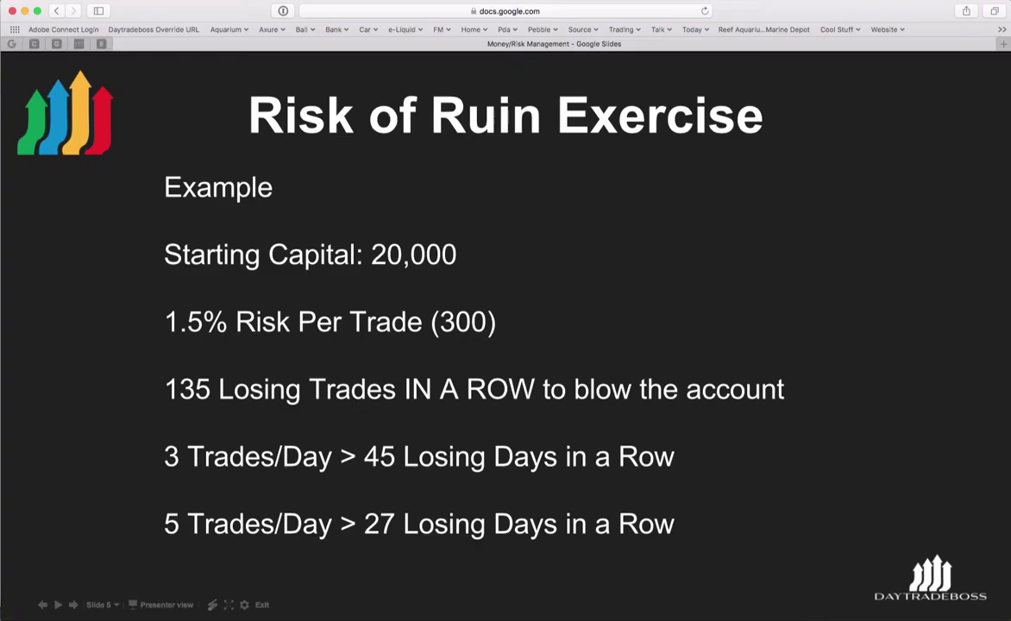
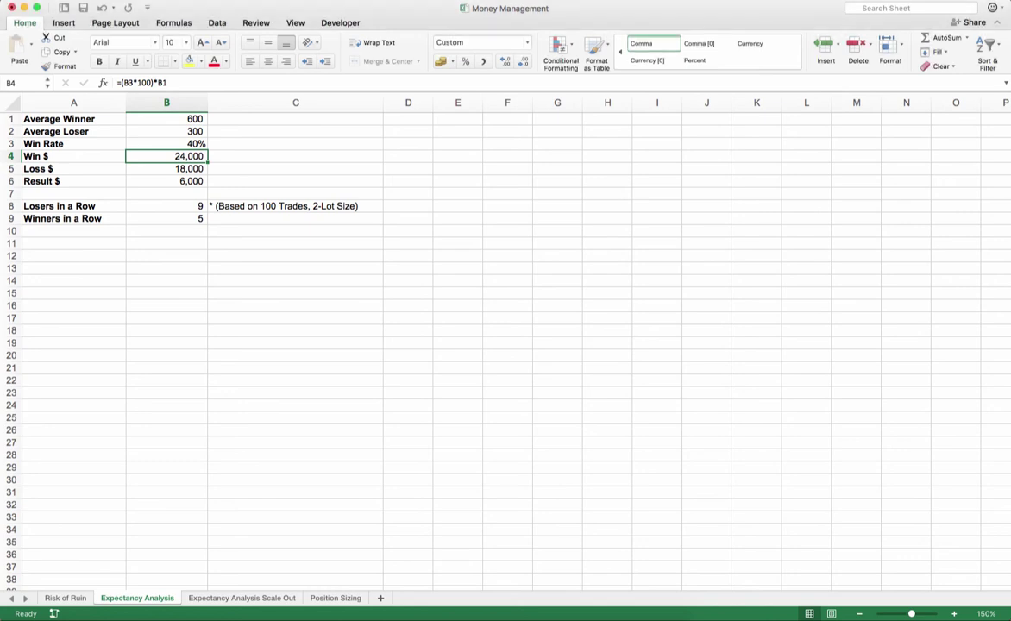
pyautogui.click(295, 206)
pyautogui.click(295, 255)
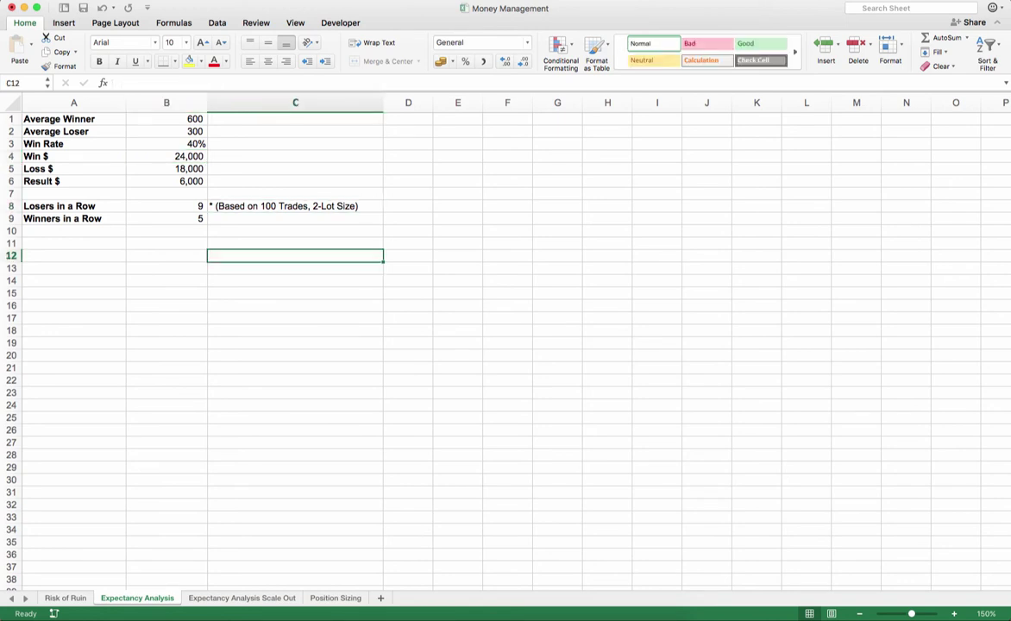
pyautogui.click(166, 256)
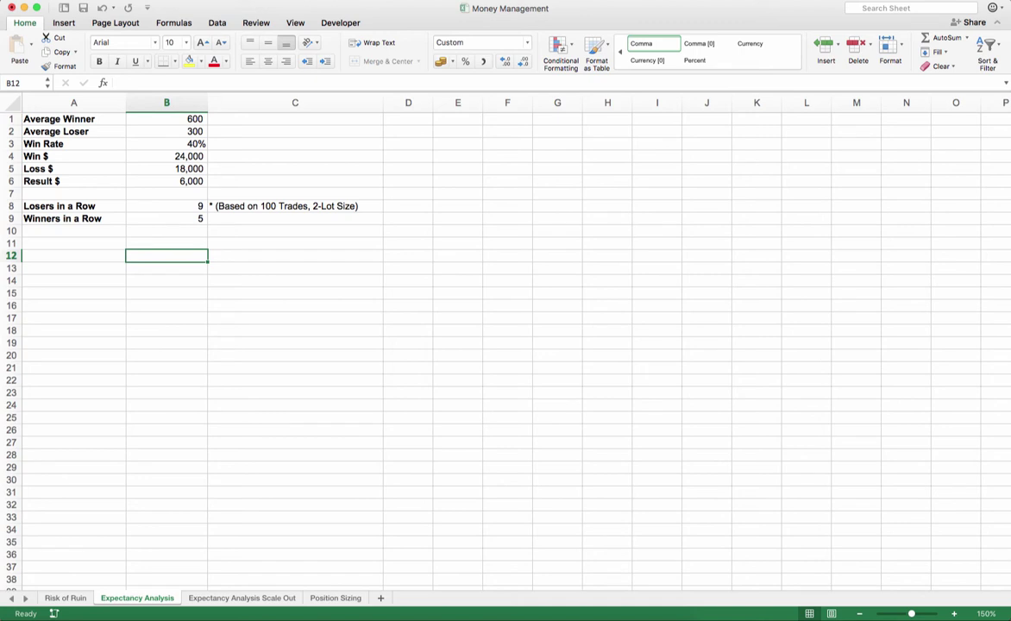
pyautogui.click(295, 131)
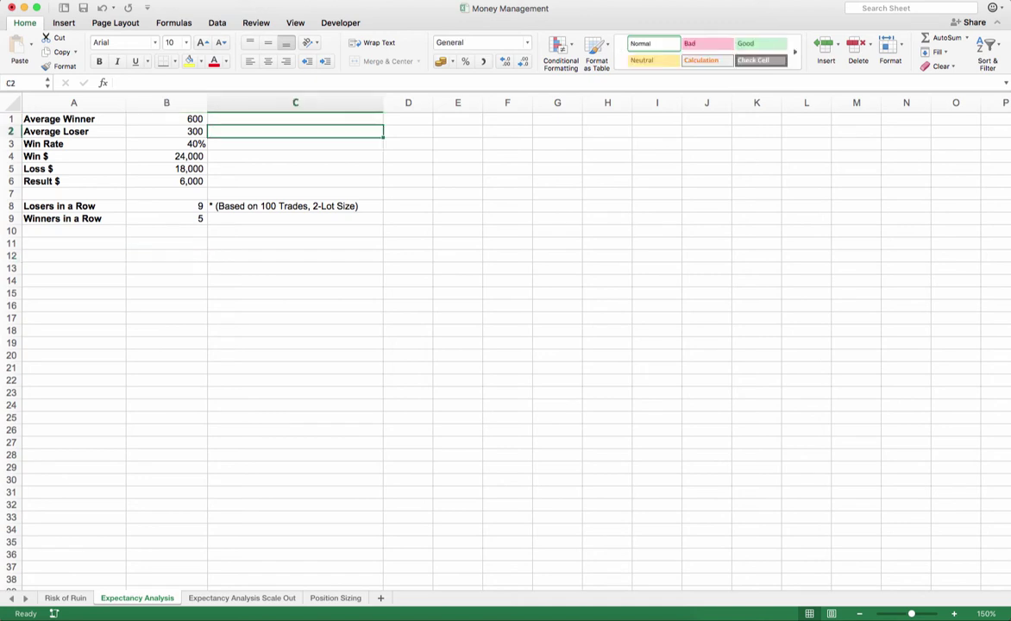
# Examine the Average Winner, Average Loser and Win Rate inputs on the Expectancy Analysis sheet, comparing the winner with the loser
pyautogui.click(166, 118)
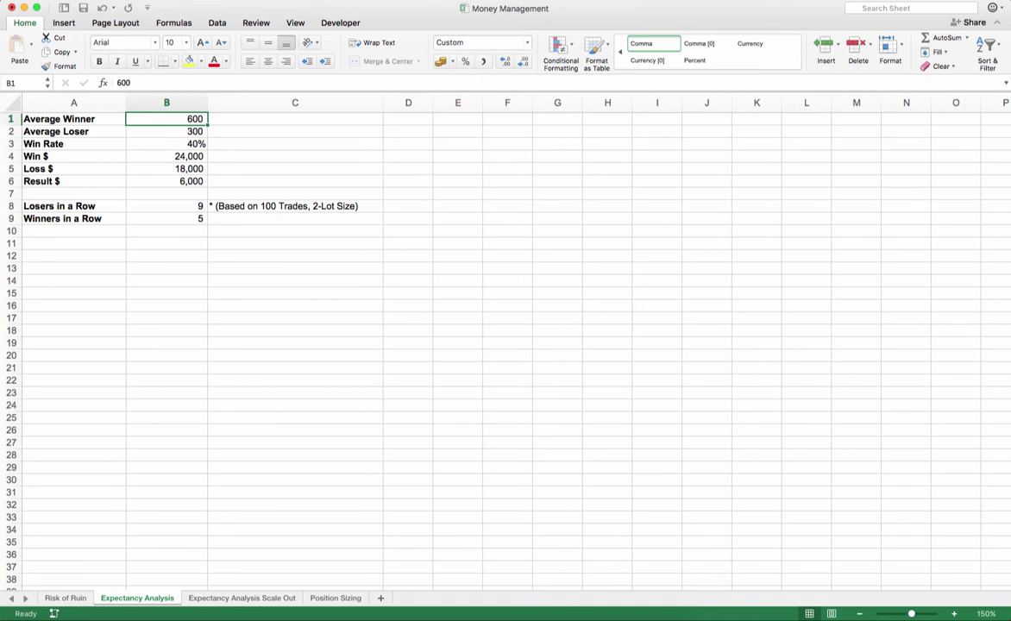
pyautogui.click(166, 132)
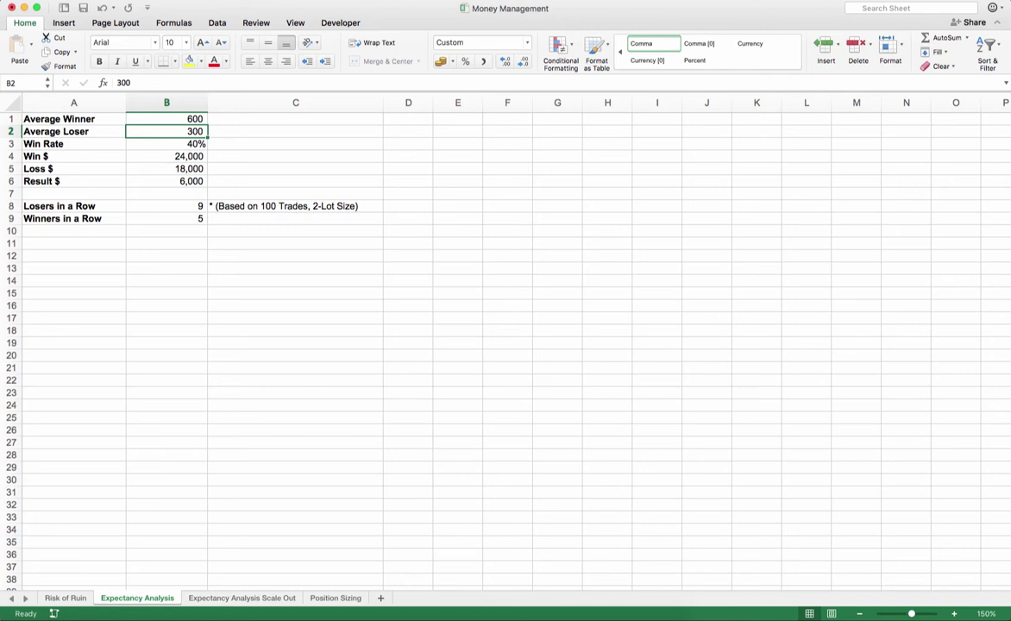
pyautogui.click(166, 119)
pyautogui.click(166, 131)
pyautogui.click(295, 143)
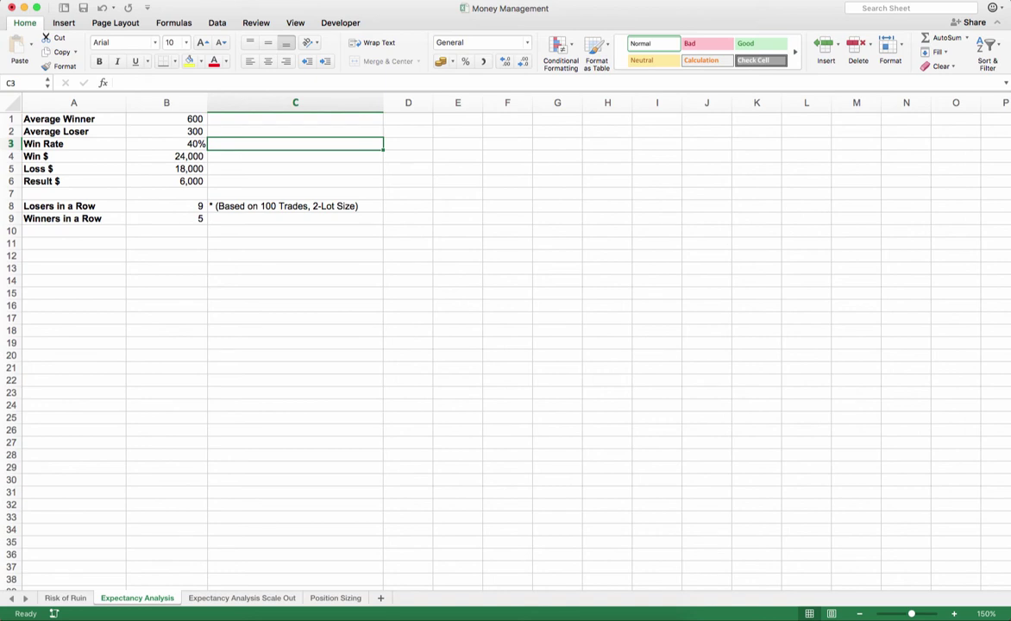
pyautogui.click(166, 143)
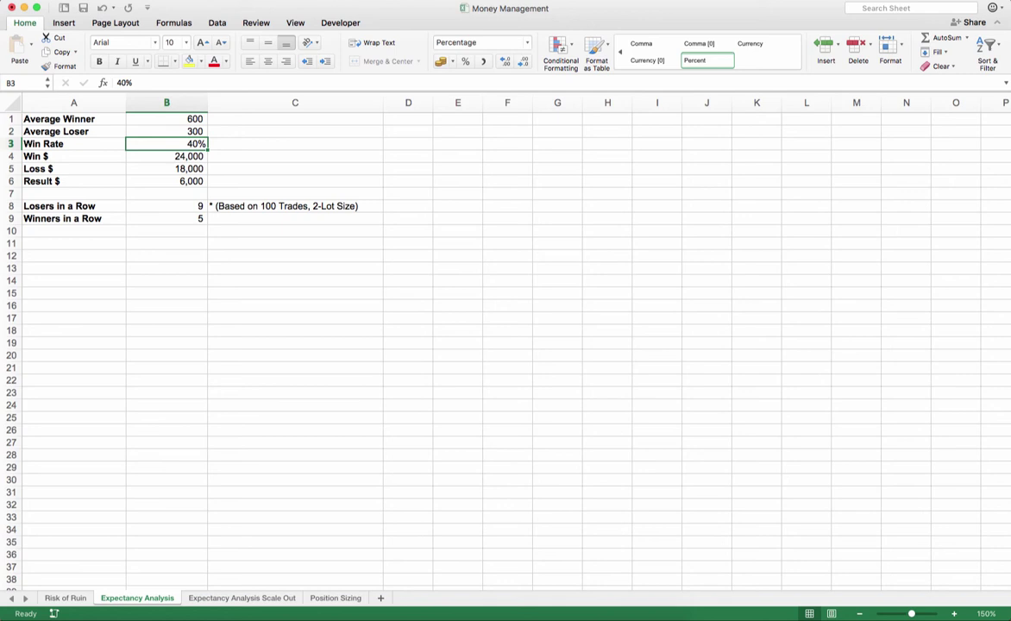
# Inspect the Result $ formula in B6 of the Expectancy Analysis sheet
pyautogui.press('super+Tab')
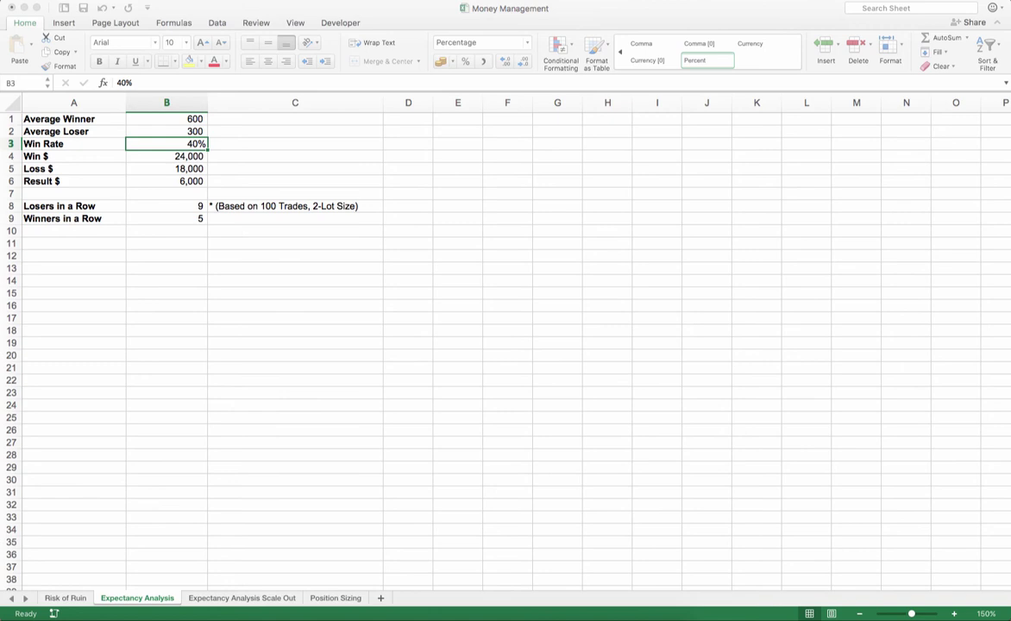
pyautogui.press('super+Tab')
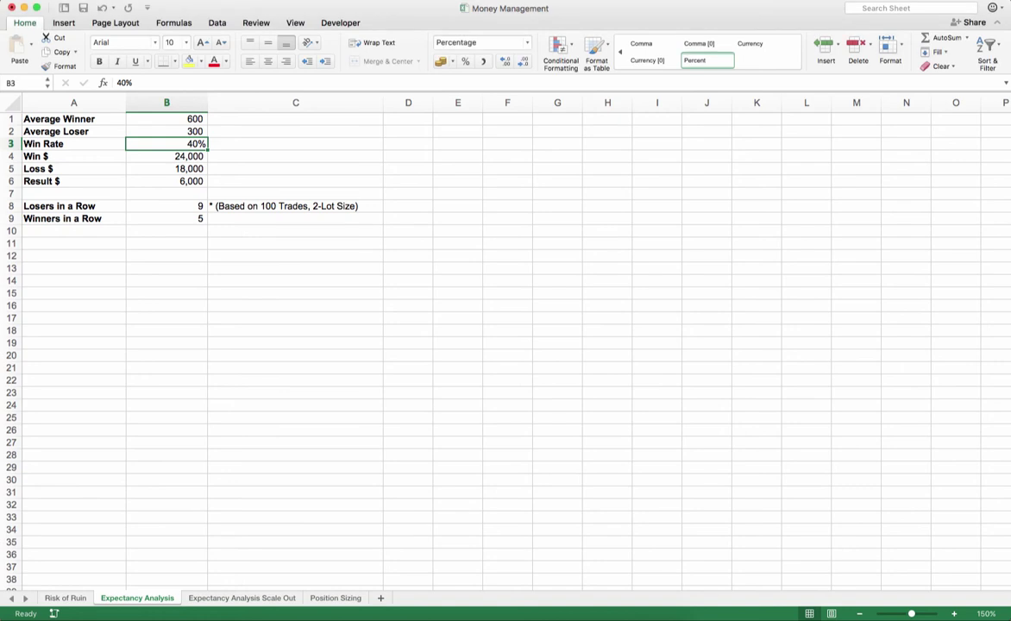
pyautogui.click(166, 181)
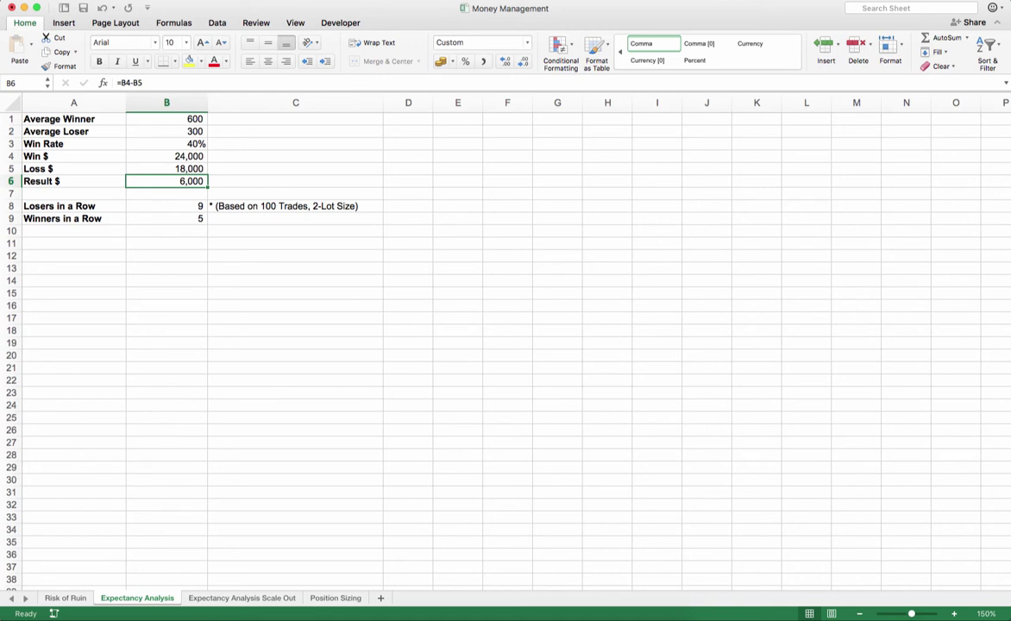
pyautogui.click(295, 132)
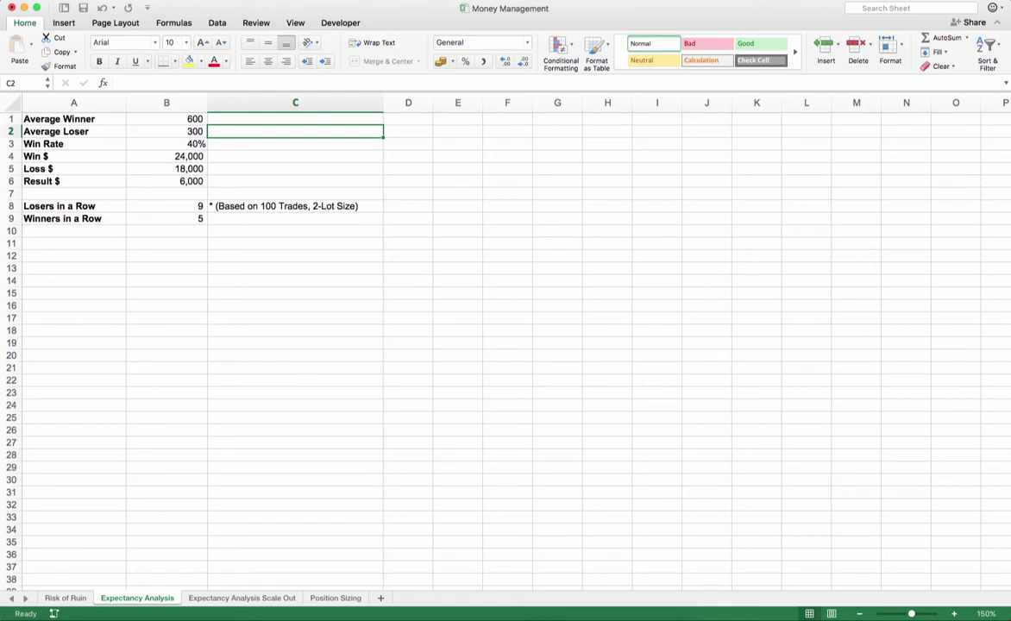
pyautogui.click(167, 181)
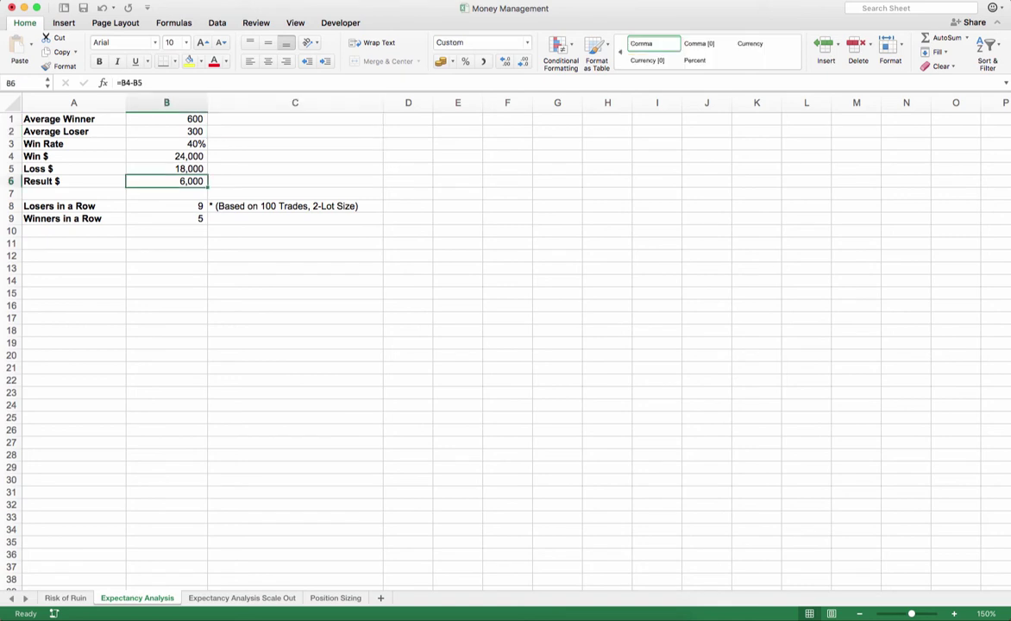
# Set the Win Rate in B3 to 34%
pyautogui.click(166, 144)
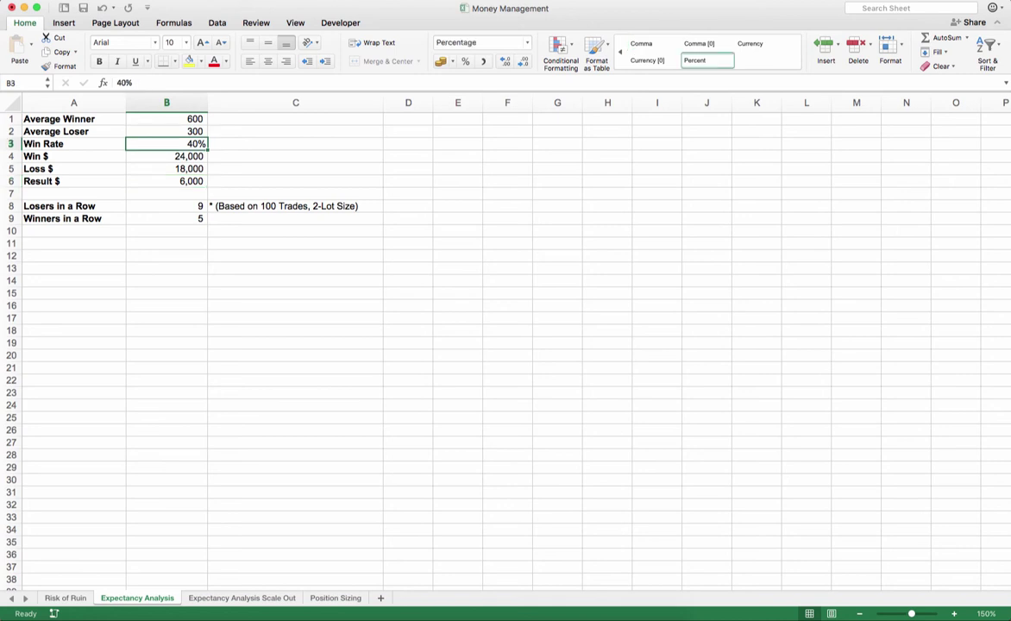
pyautogui.write('34')
pyautogui.press('Return')
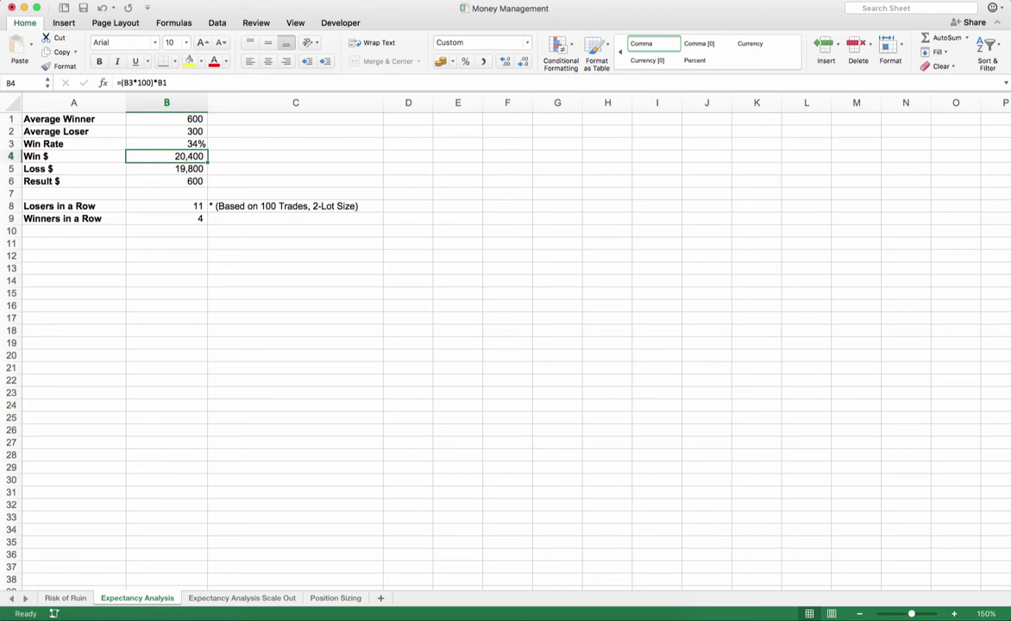
# Review the Win Rate alongside the Win $, Loss $ and Result $ formulas in B4:B6
pyautogui.click(167, 143)
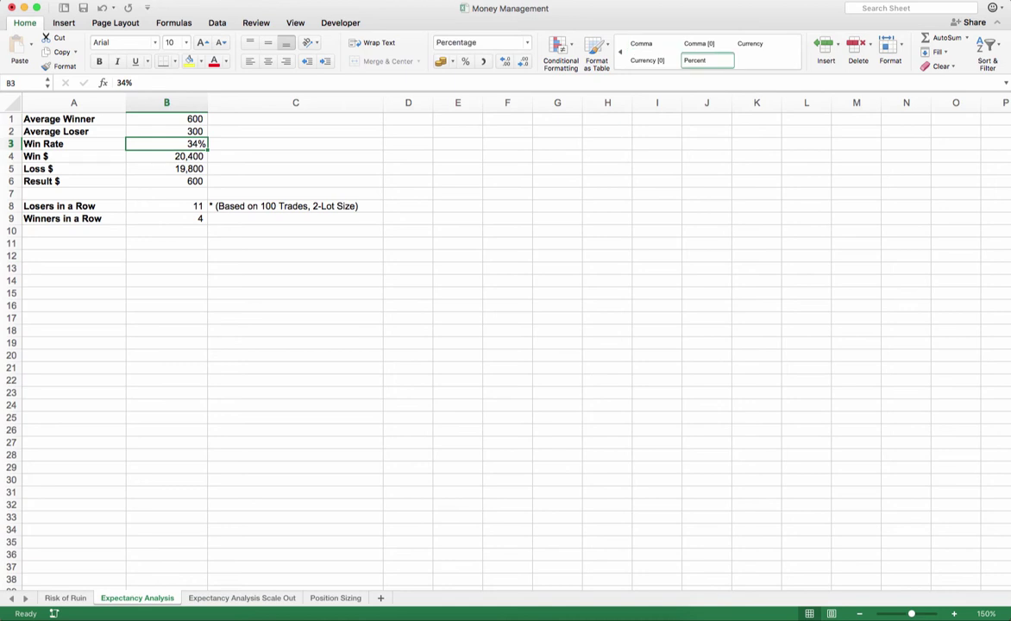
pyautogui.click(167, 156)
pyautogui.click(167, 168)
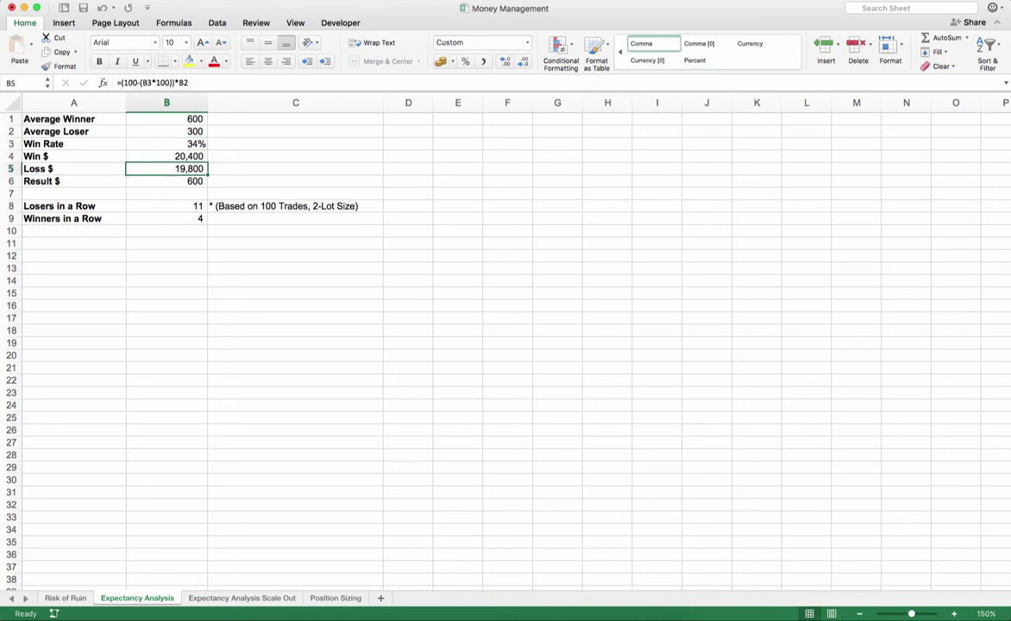
pyautogui.click(167, 181)
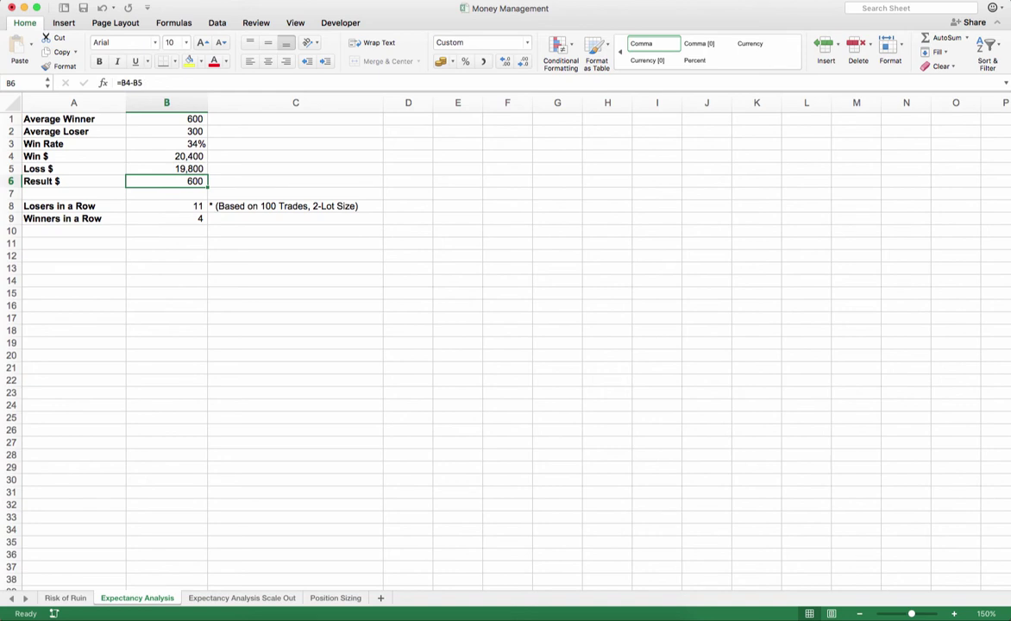
pyautogui.click(166, 156)
pyautogui.click(167, 143)
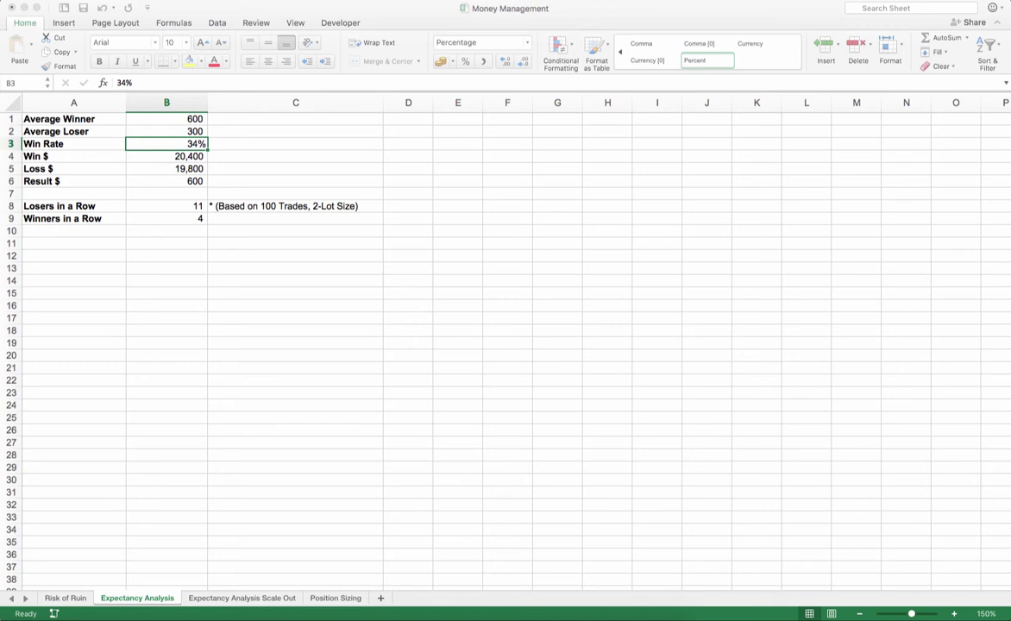
pyautogui.click(417, 340)
pyautogui.click(252, 430)
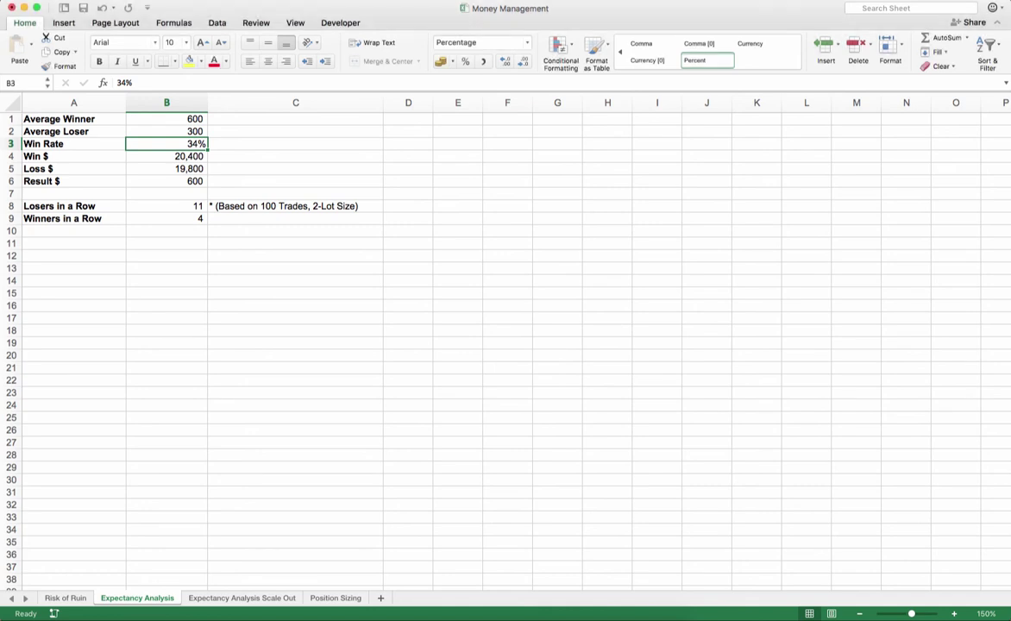
# Set the Average Winner in B1 to 300 and the Win Rate in B3 to 70%
pyautogui.click(166, 118)
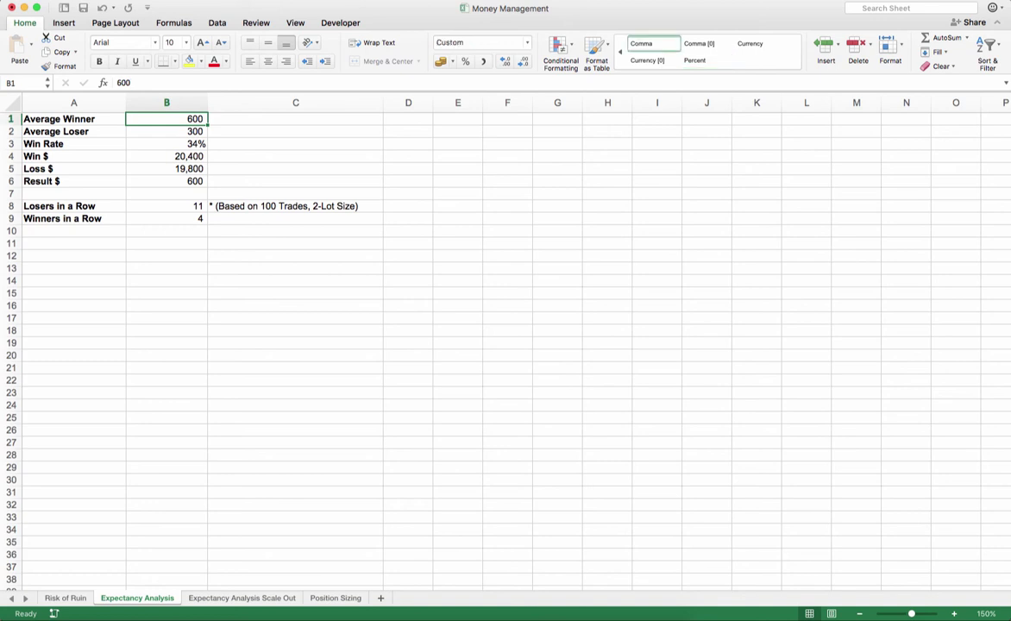
pyautogui.write('300')
pyautogui.press('Return')
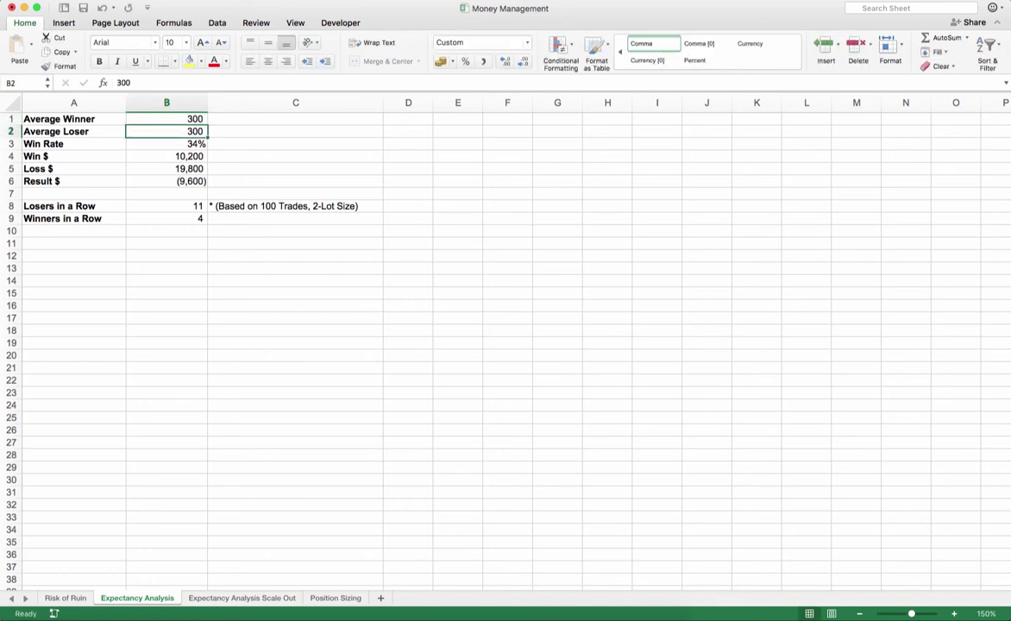
pyautogui.click(167, 143)
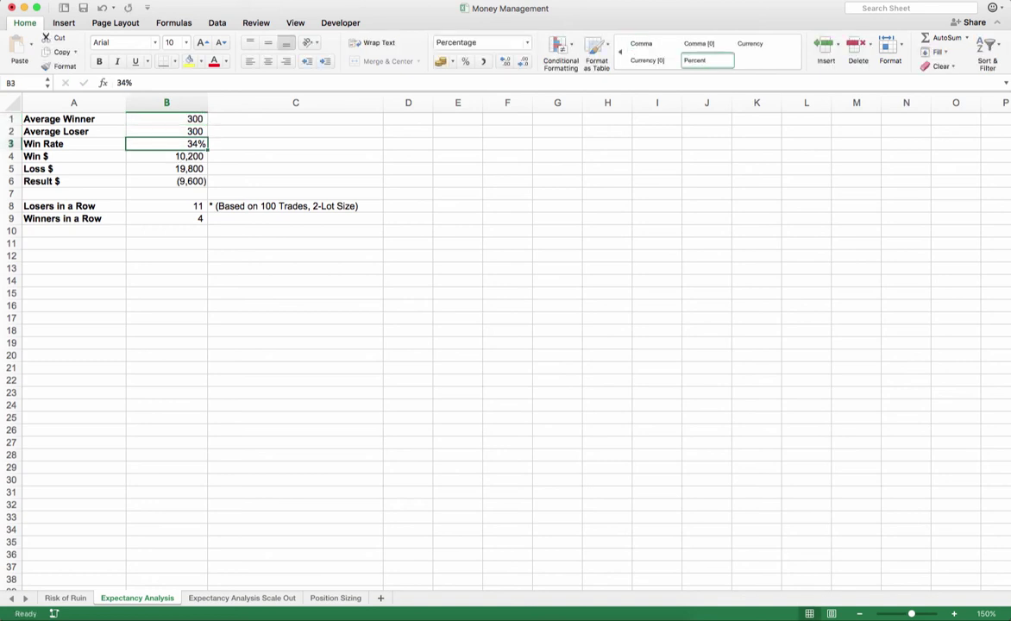
pyautogui.write('70')
pyautogui.press('Return')
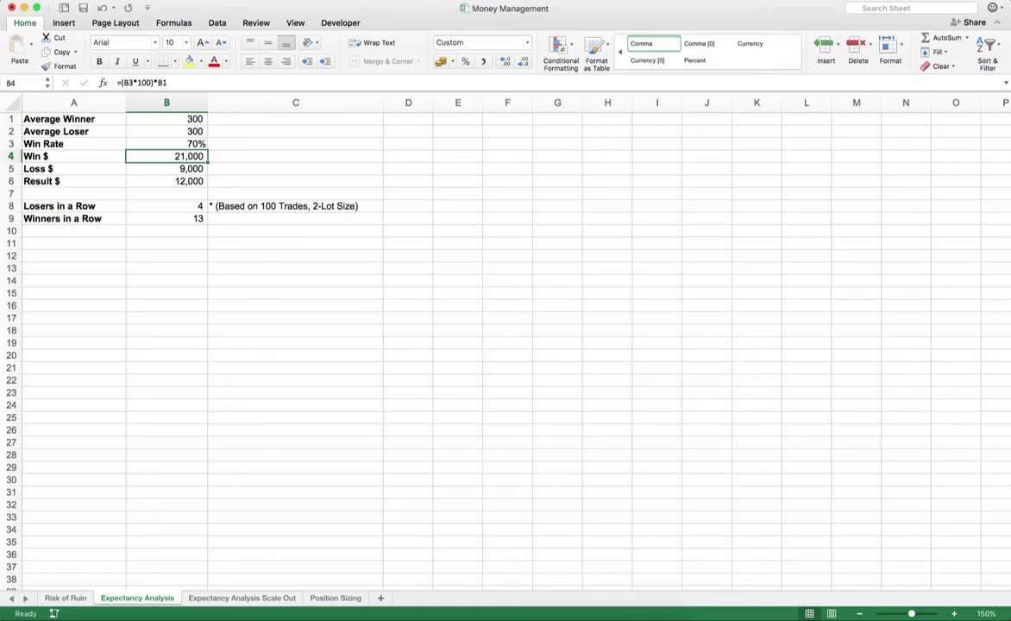
# Examine the Win Rate input in B3 together with the Loss $ formula in B5
pyautogui.click(167, 144)
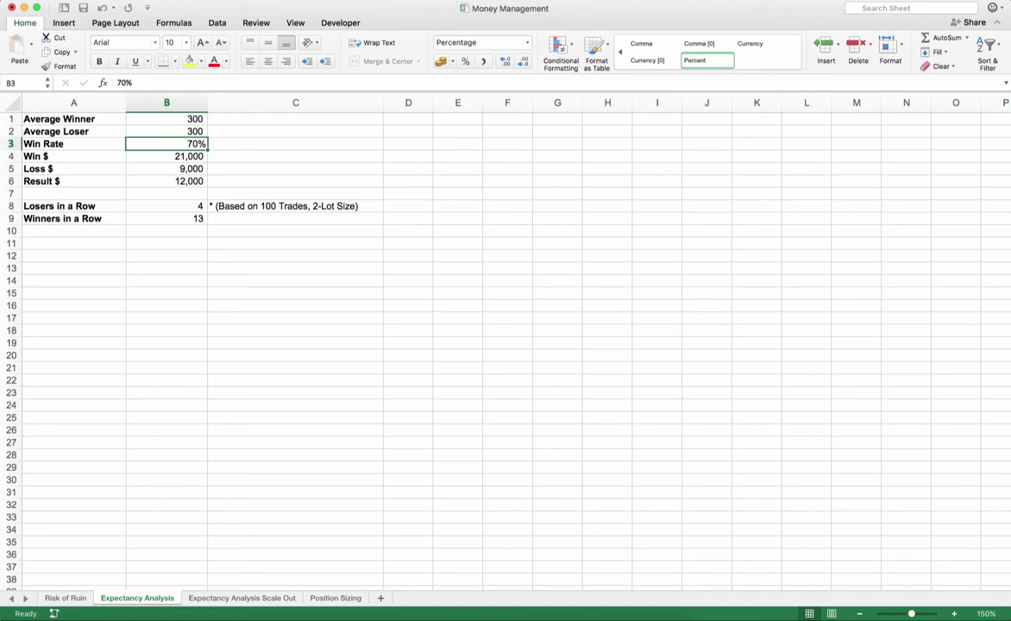
pyautogui.click(167, 168)
pyautogui.click(167, 144)
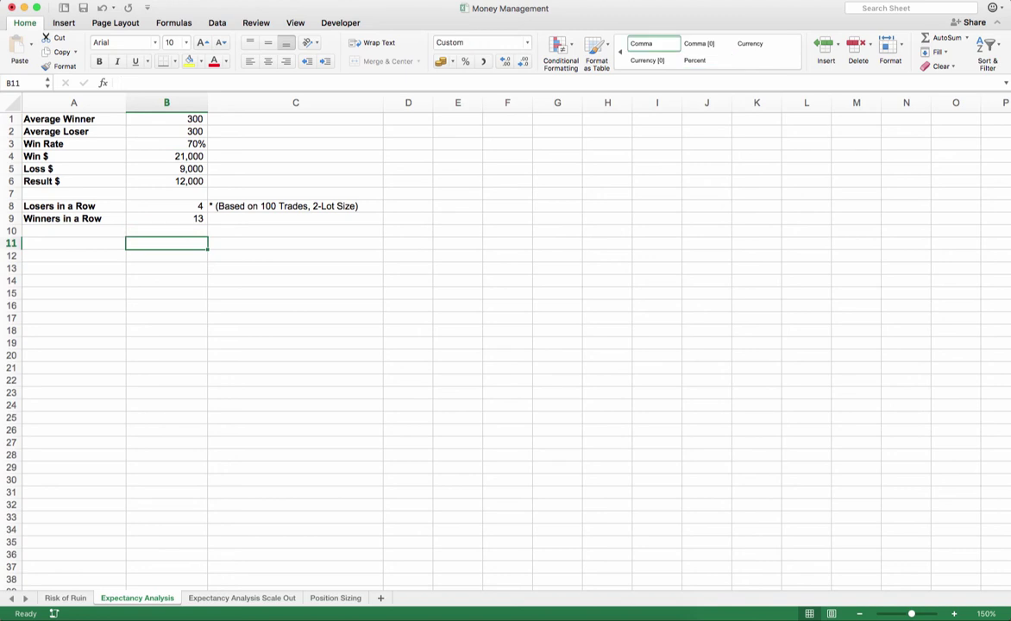
# Set the Average Winner in B1 to 150 and check the Result $ formula in B6
pyautogui.click(166, 119)
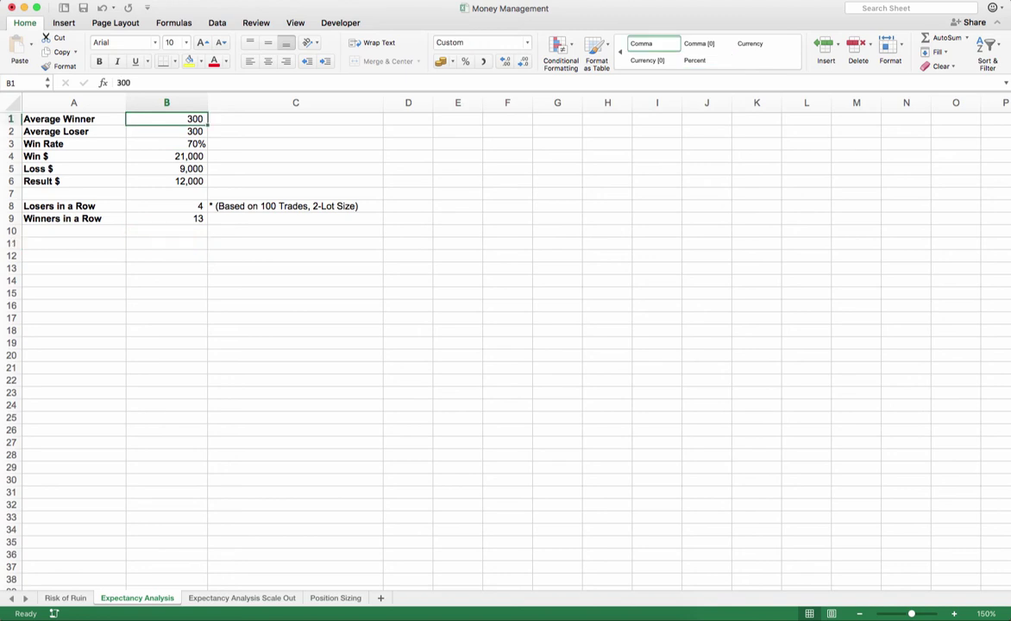
pyautogui.write('150')
pyautogui.press('Return')
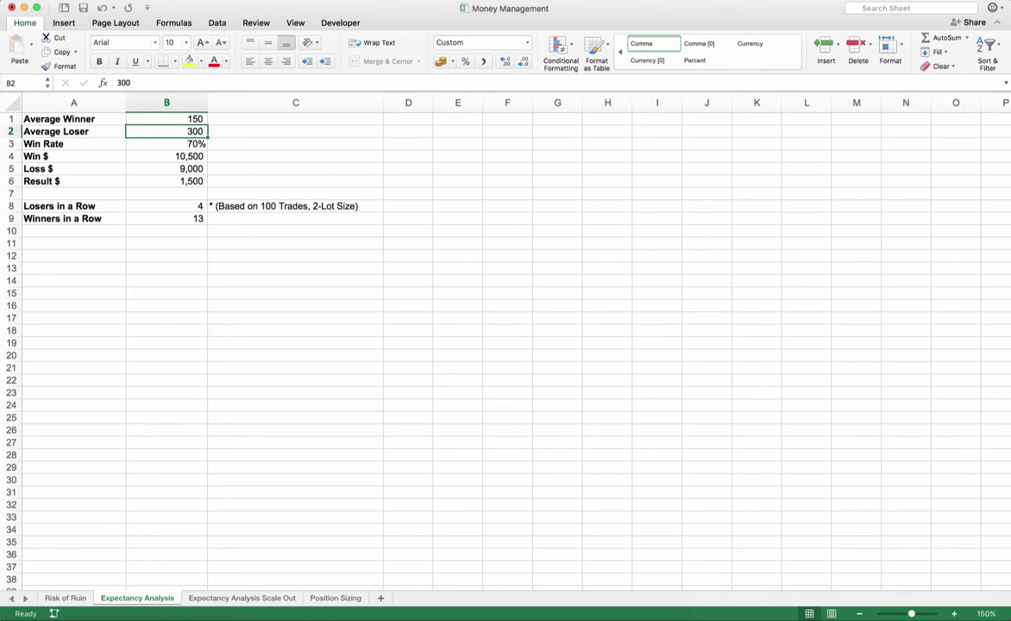
pyautogui.press('Down')
pyautogui.press('Down')
pyautogui.press('Down')
pyautogui.press('Down')
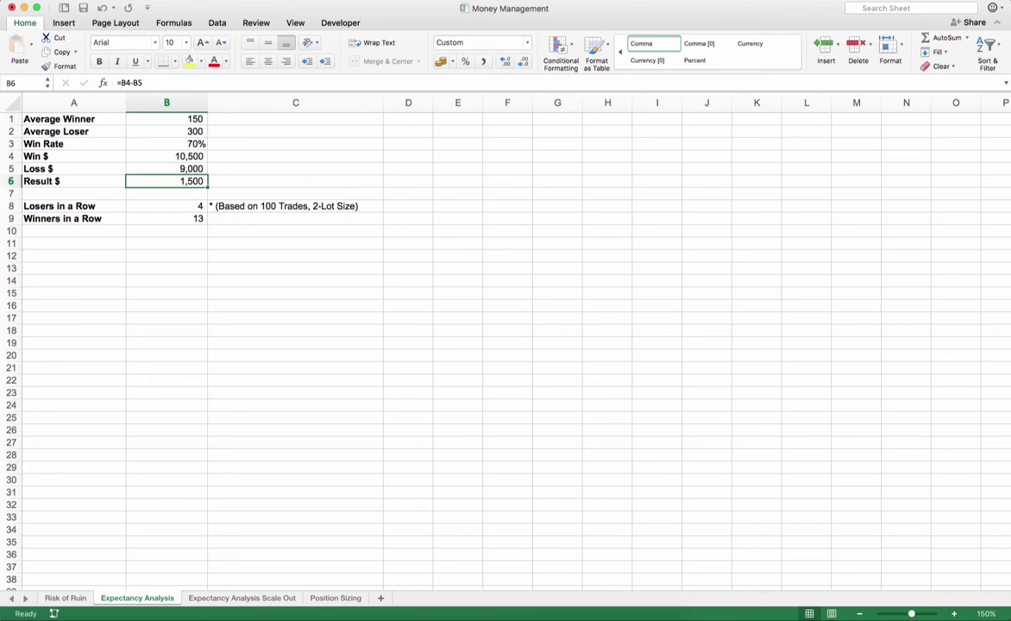
pyautogui.press('super+Tab')
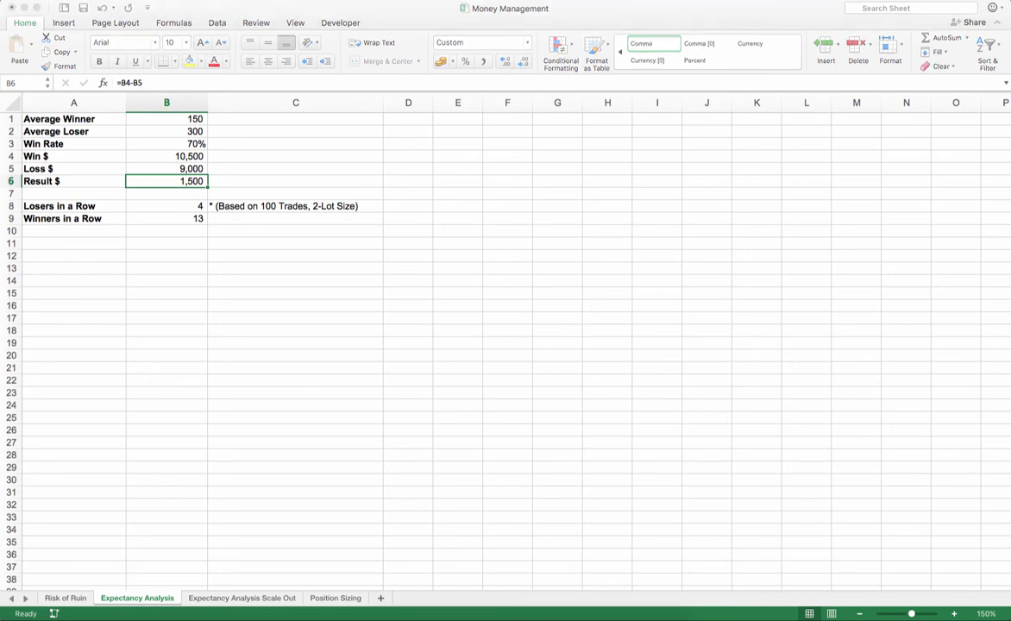
pyautogui.press('super+Tab')
pyautogui.click(167, 256)
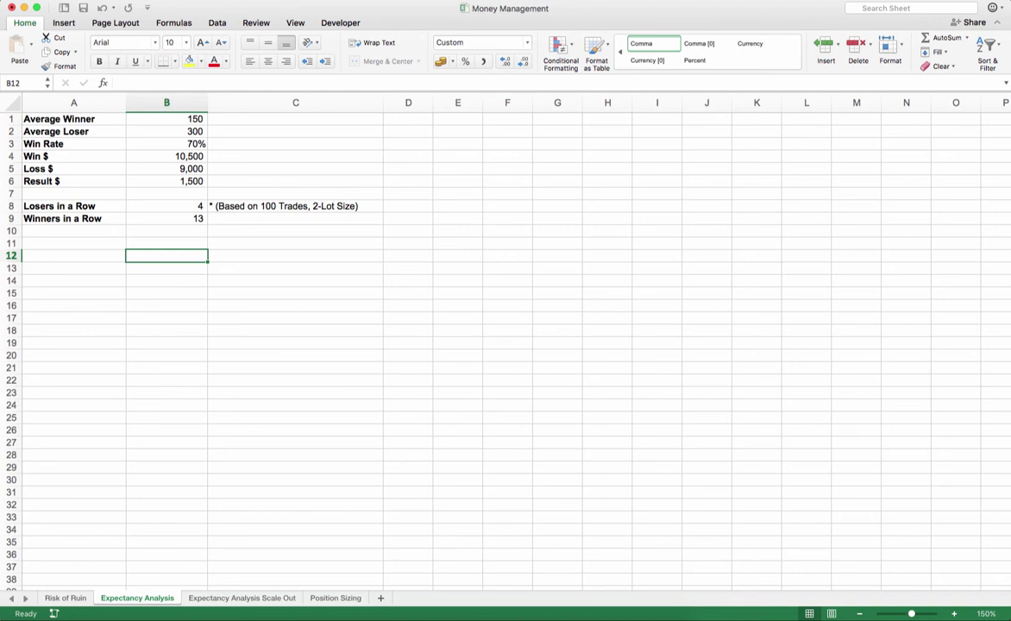
# Raise the Average Winner in B1 to 900 on the Expectancy Analysis sheet
pyautogui.click(167, 119)
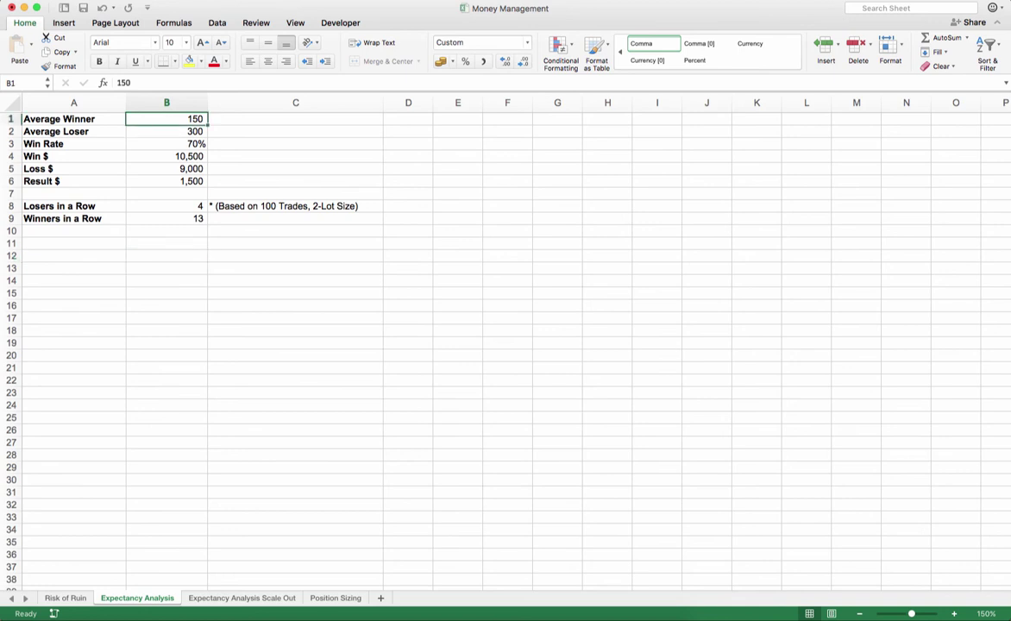
pyautogui.write('600')
pyautogui.press('Return')
pyautogui.write('900')
pyautogui.press('Return')
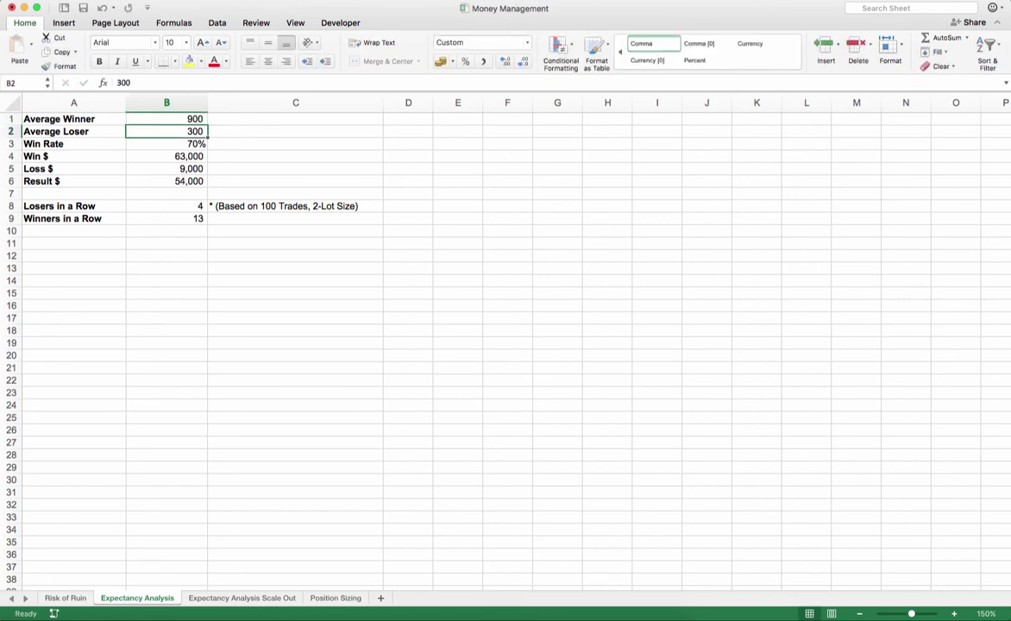
# Try a Win Rate of 50% and then 30% in B3 of the Expectancy Analysis sheet
pyautogui.click(166, 144)
pyautogui.write('50')
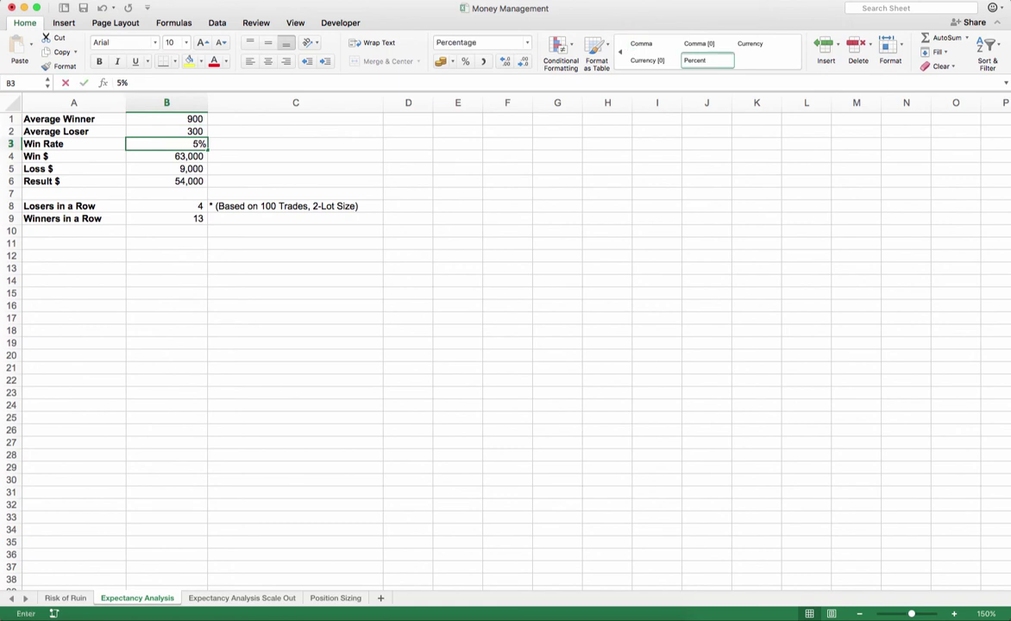
pyautogui.press('Return')
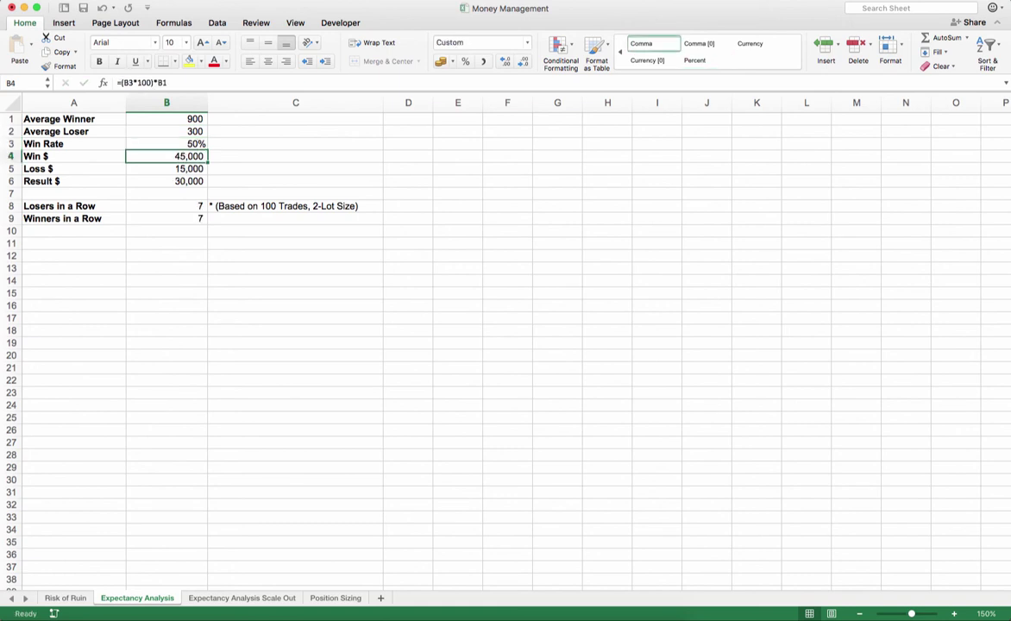
pyautogui.click(166, 144)
pyautogui.write('30')
pyautogui.press('Return')
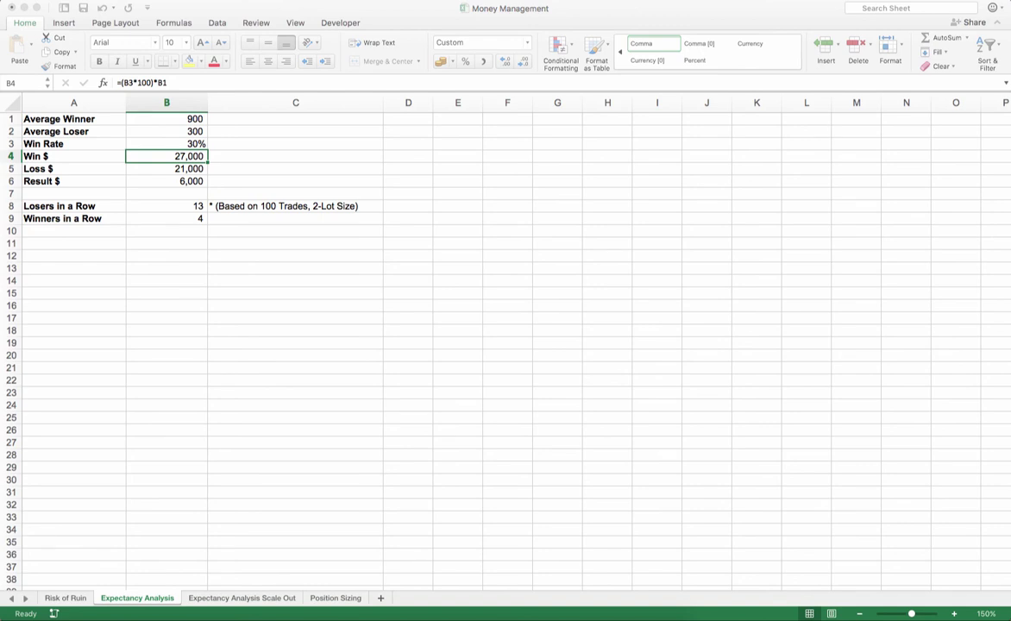
pyautogui.click(295, 305)
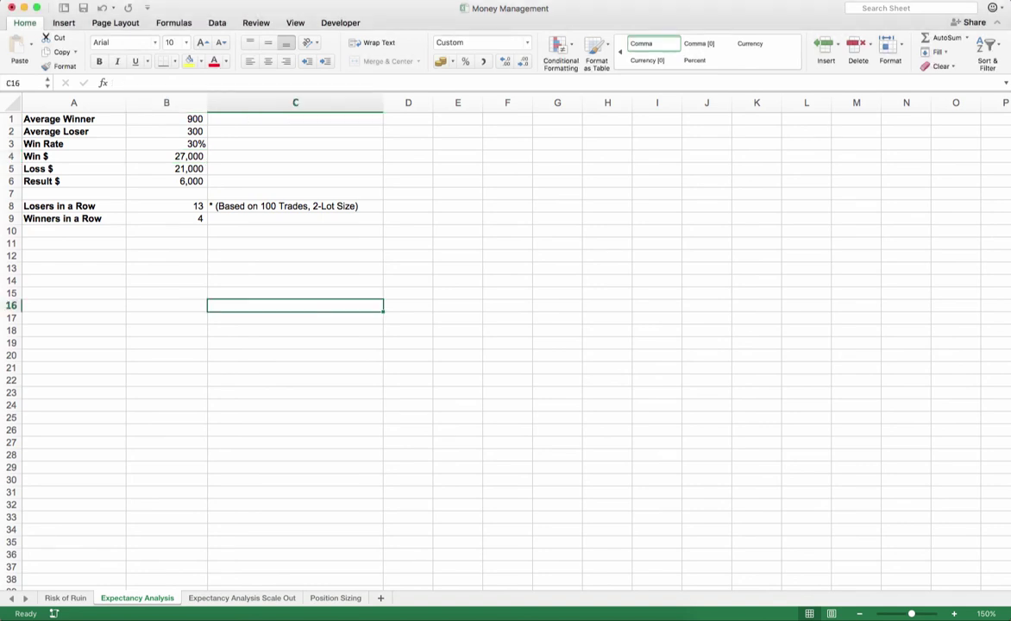
pyautogui.click(166, 269)
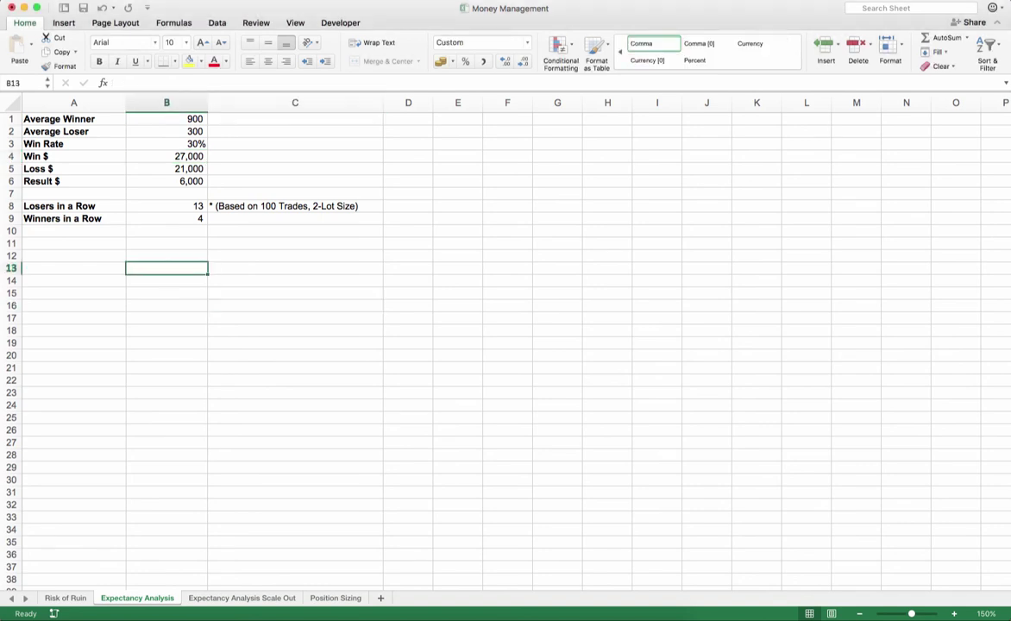
pyautogui.click(167, 280)
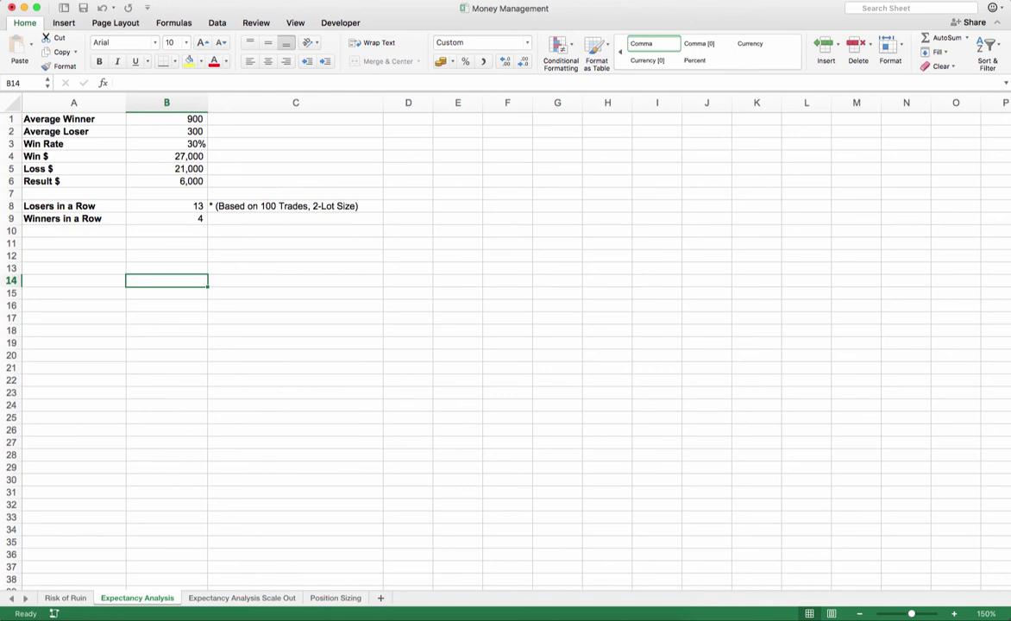
pyautogui.click(73, 280)
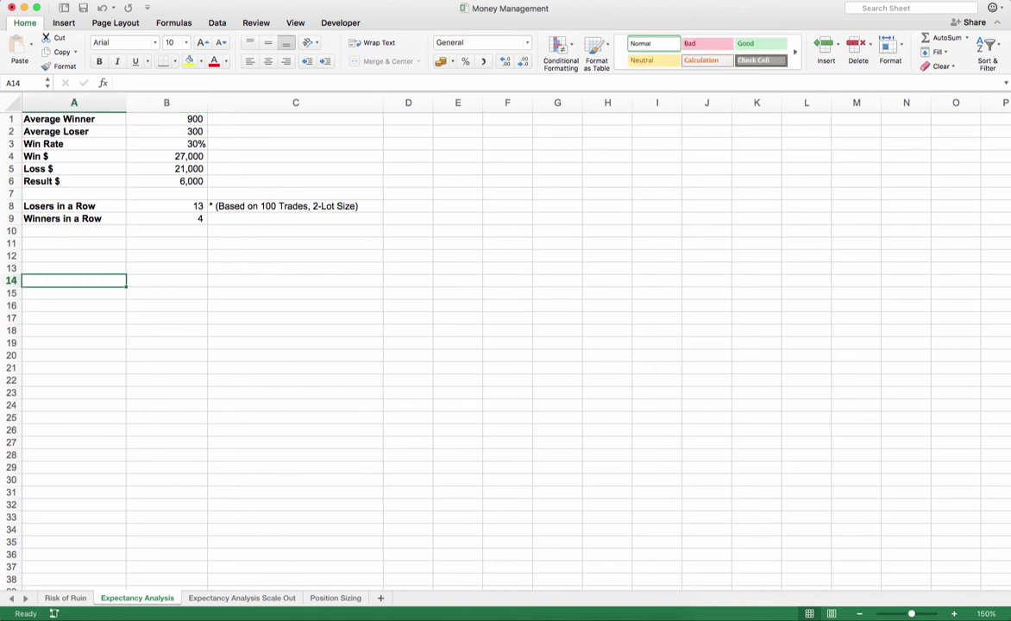
pyautogui.hotkey('shift', 'Right')
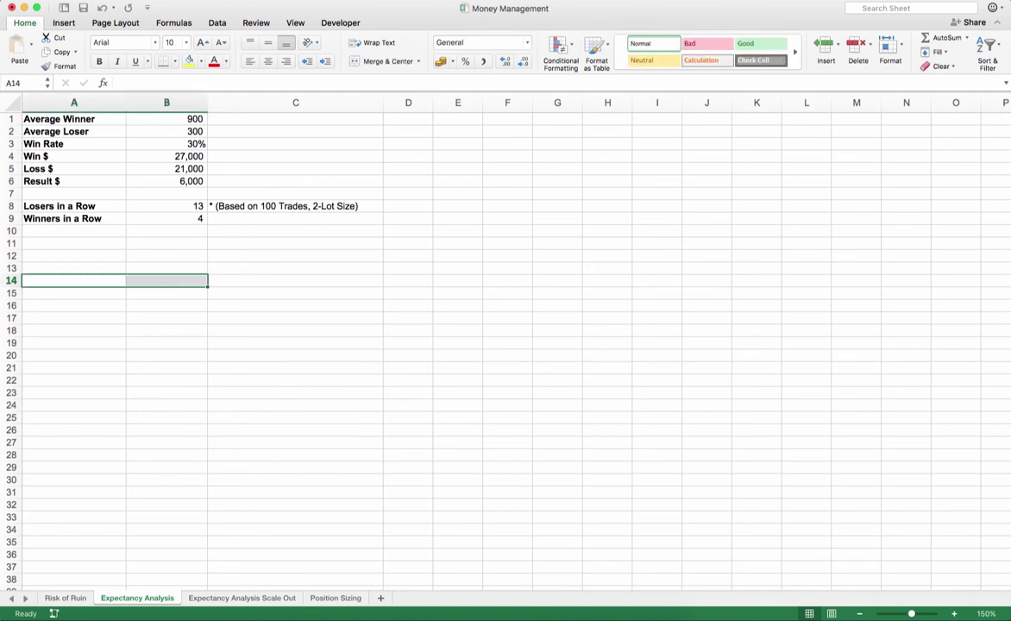
pyautogui.click(166, 280)
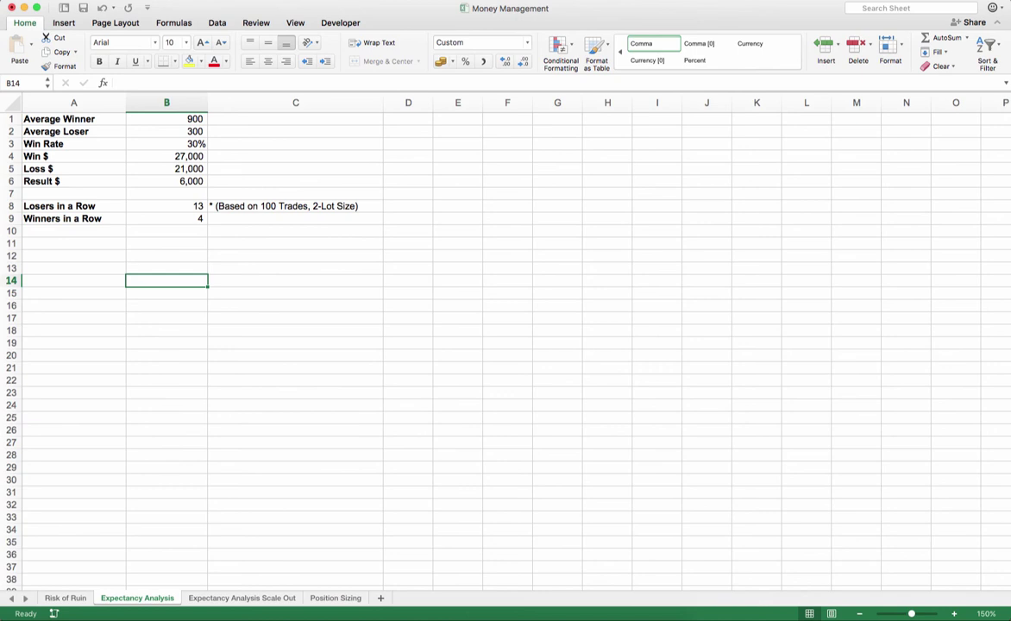
# Set the Average Winner in B1 to 600 and the Win Rate in B3 to 50%
pyautogui.click(167, 119)
pyautogui.write('600')
pyautogui.press('Return')
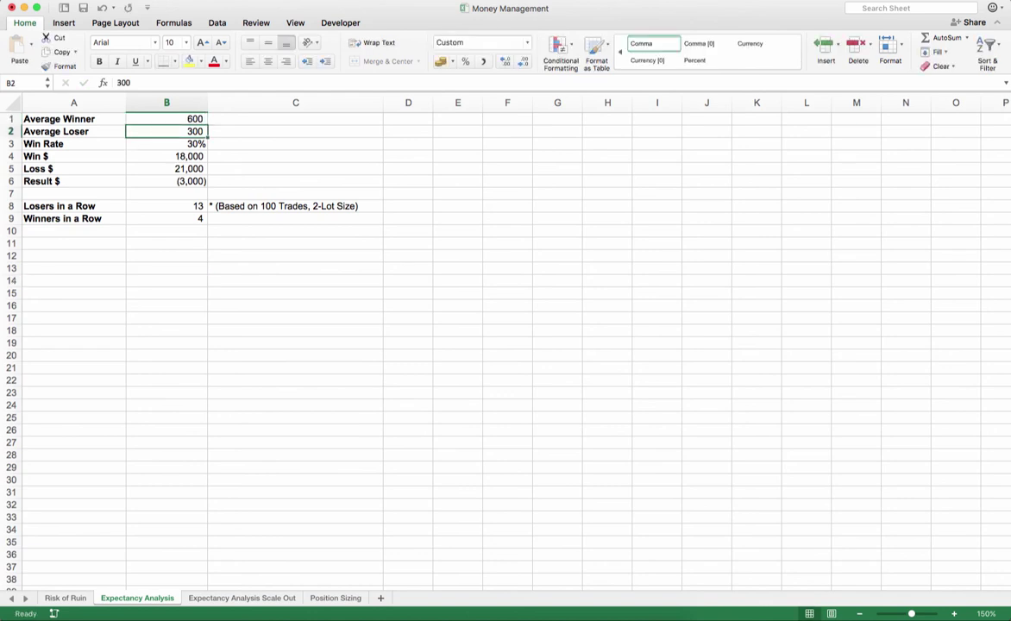
pyautogui.click(166, 143)
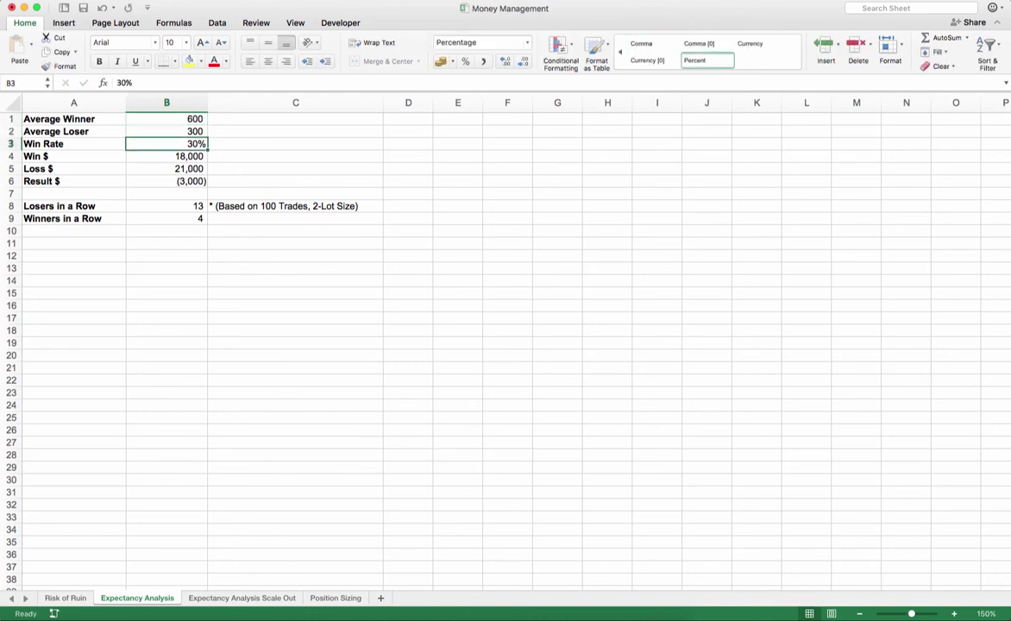
pyautogui.write('5')
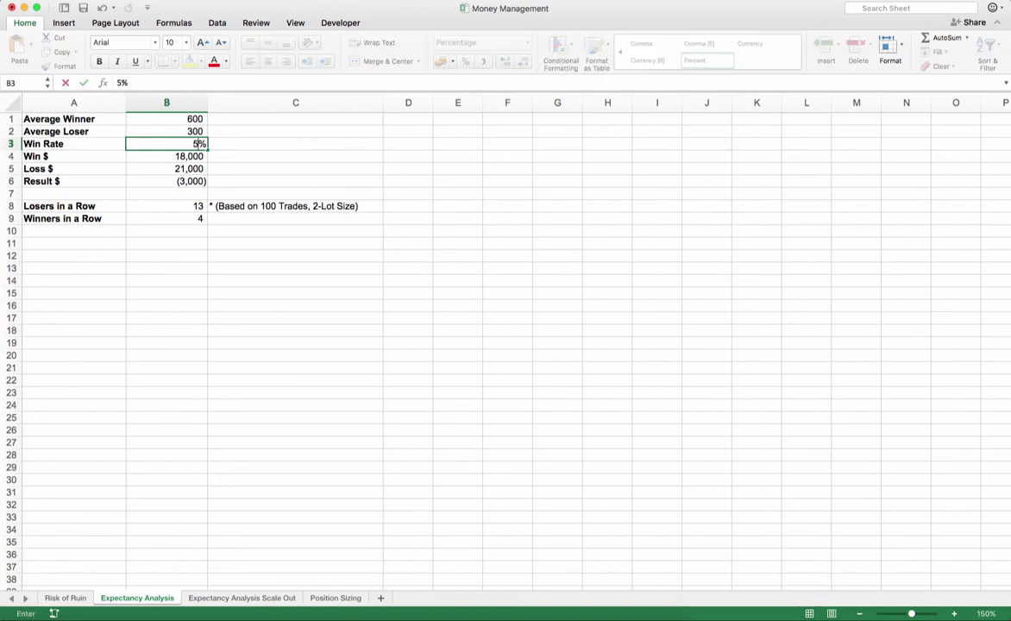
pyautogui.write('0')
pyautogui.press('Return')
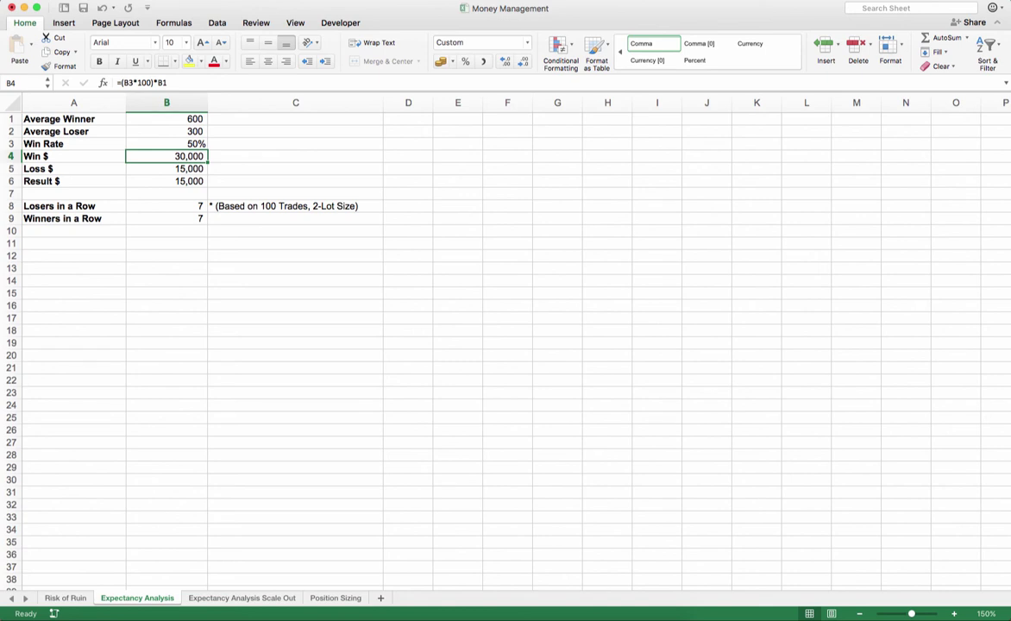
# Review the Result $ formula in B6 against the Win Rate in B3
pyautogui.click(167, 182)
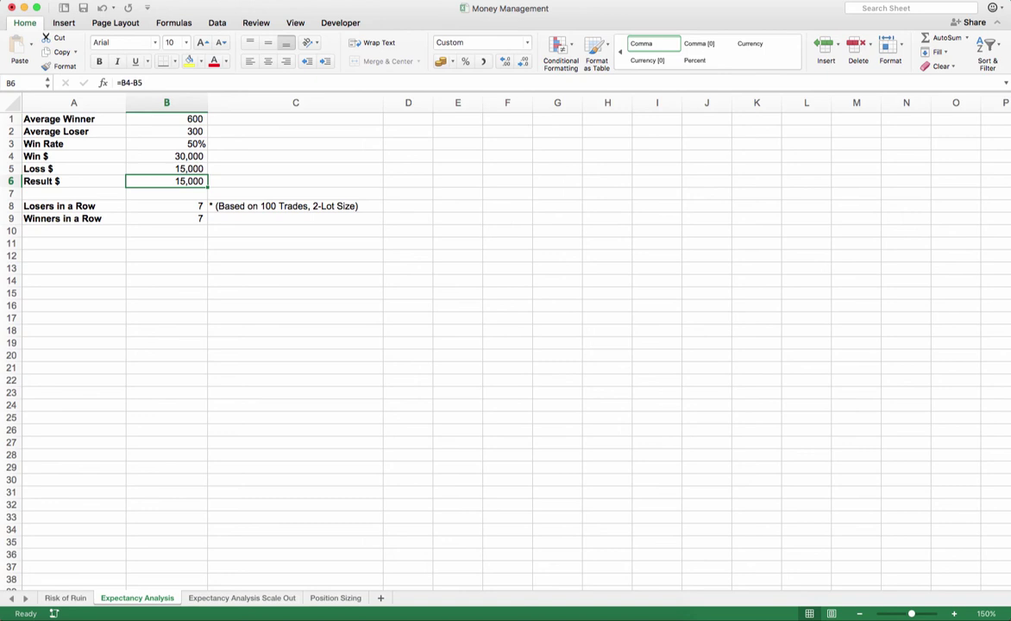
pyautogui.click(166, 144)
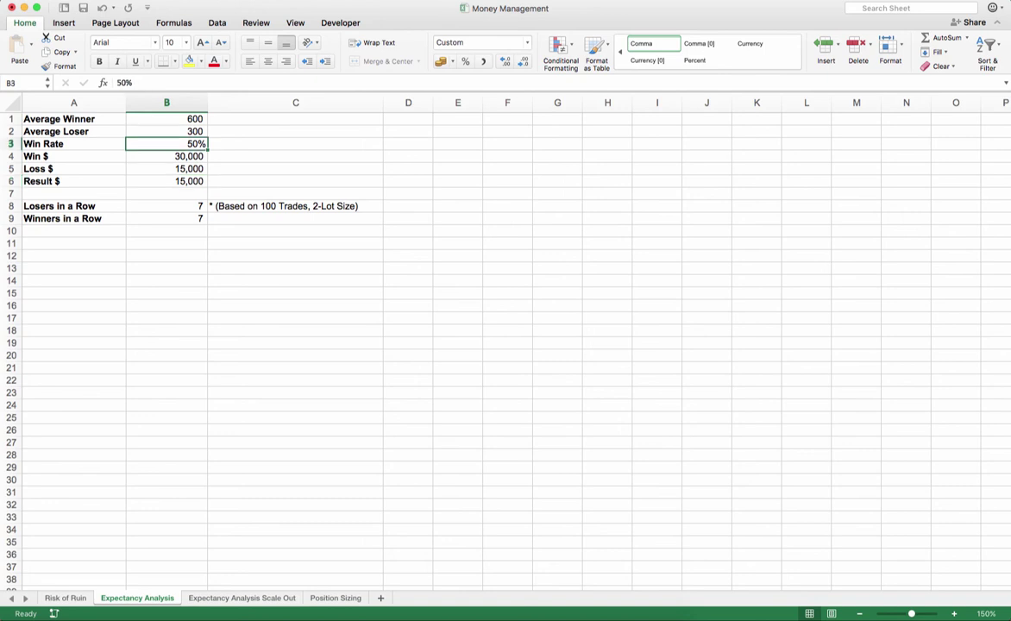
pyautogui.click(167, 181)
pyautogui.click(167, 255)
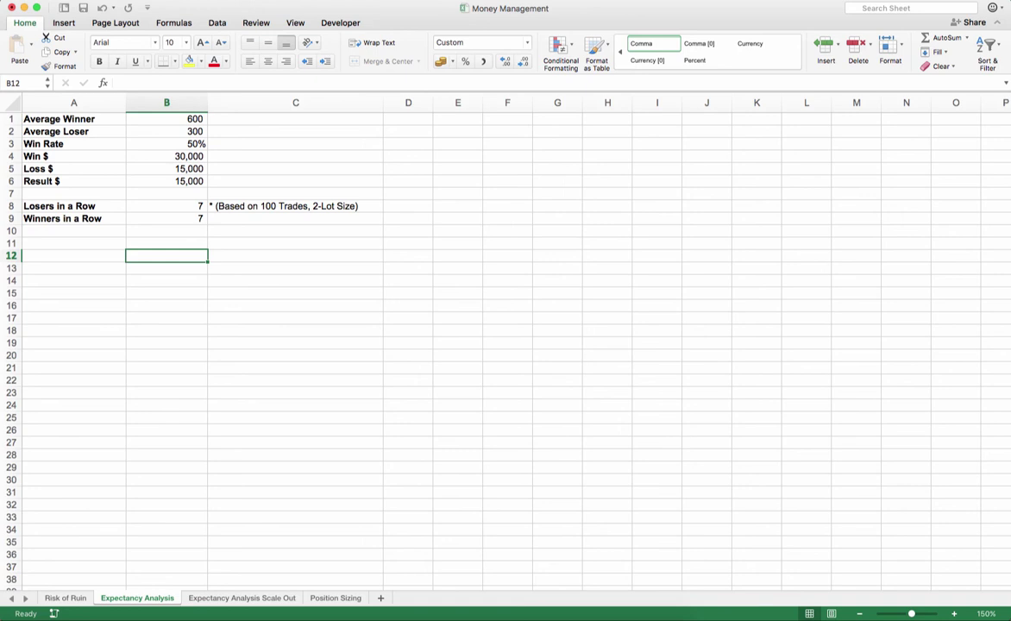
# Show the Expectancy Analysis Scale Out sheet and examine the 1st Scale Win value in B1
pyautogui.hotkey('ctrl', 'pagedown')
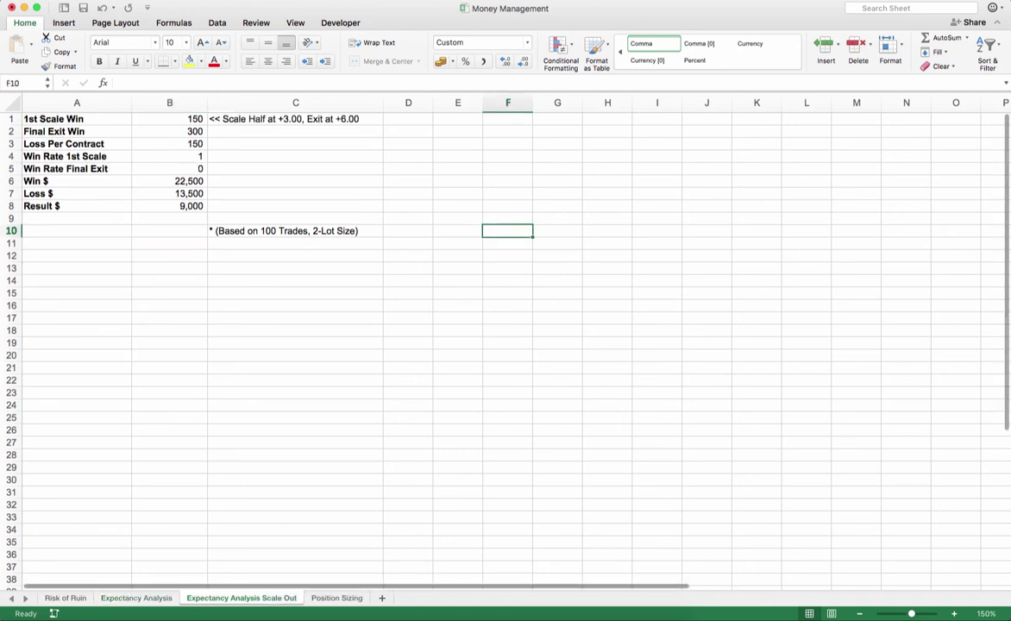
pyautogui.click(169, 280)
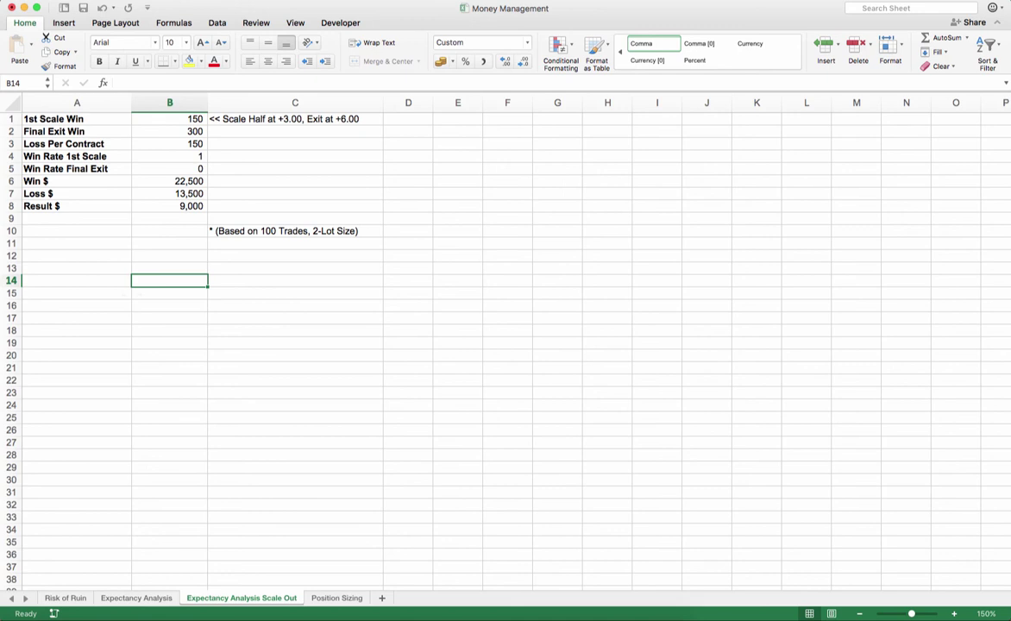
pyautogui.click(295, 131)
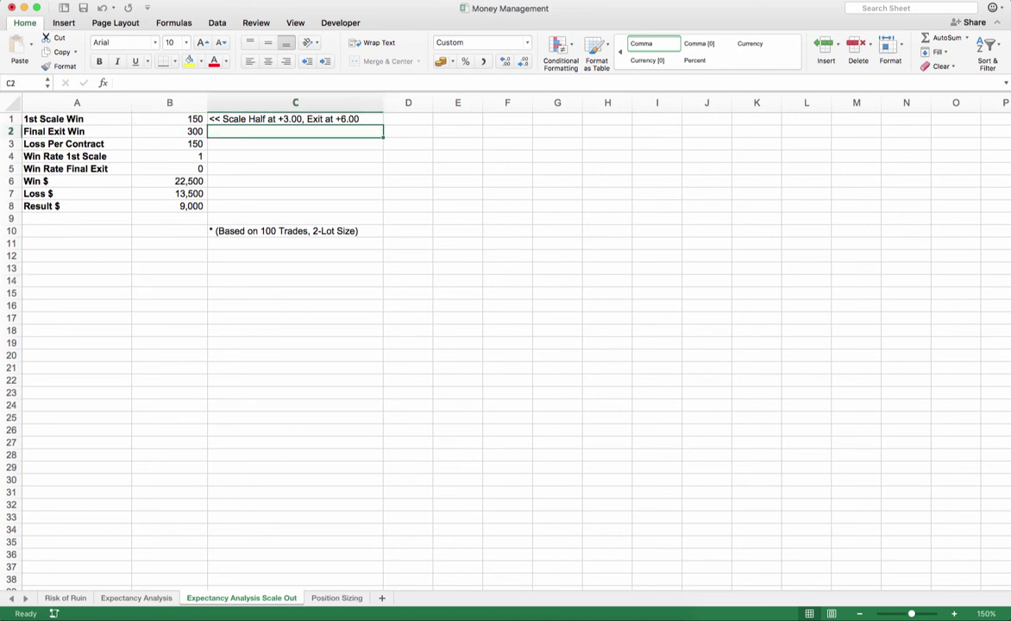
pyautogui.click(169, 118)
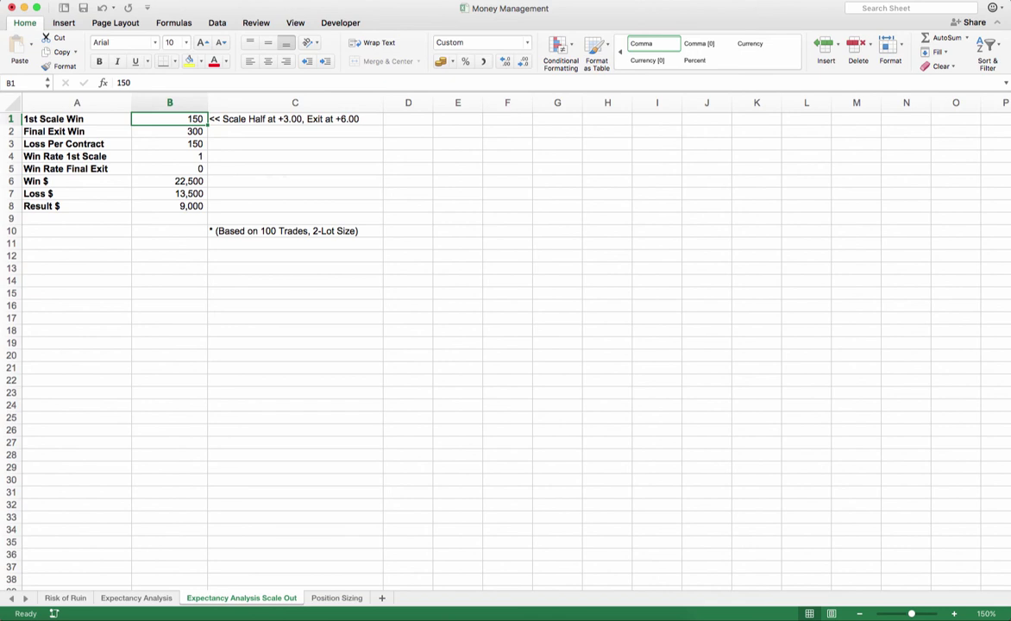
# Examine the Final Exit Win in B2 against the 1st Scale Win in B1
pyautogui.click(169, 131)
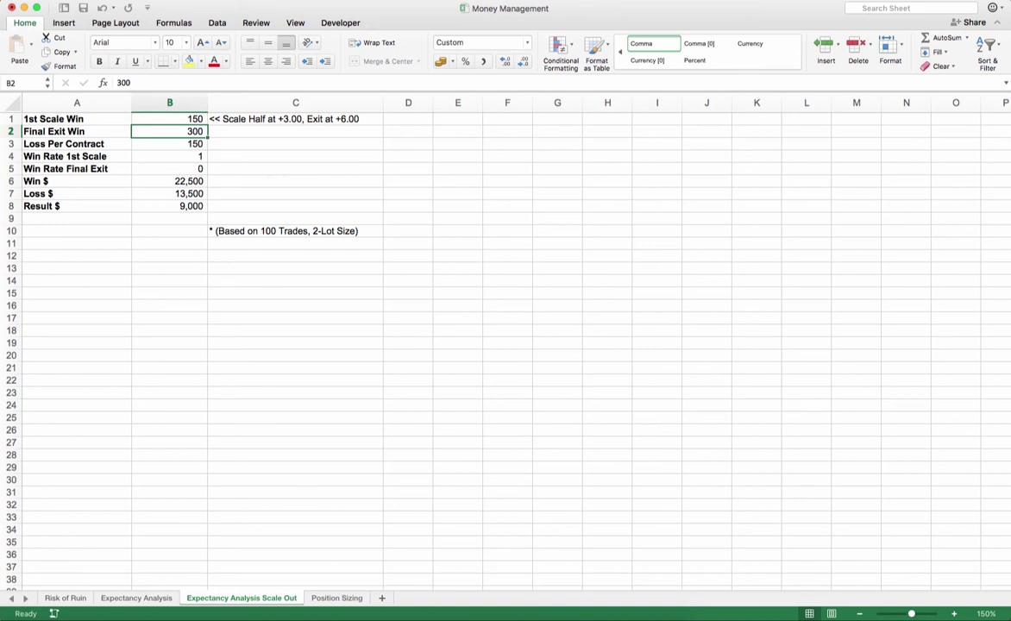
pyautogui.click(169, 118)
pyautogui.click(169, 131)
# Format the Win Rate 1st Scale in B4 as a percentage and set it to 70%
pyautogui.press('Down')
pyautogui.press('Down')
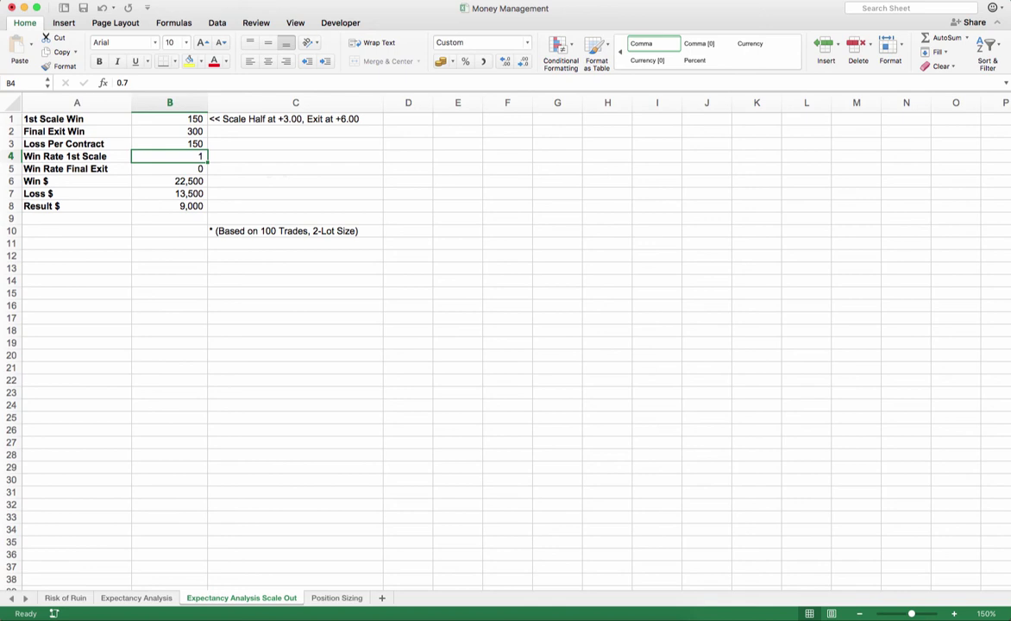
pyautogui.write('70')
pyautogui.press('Return')
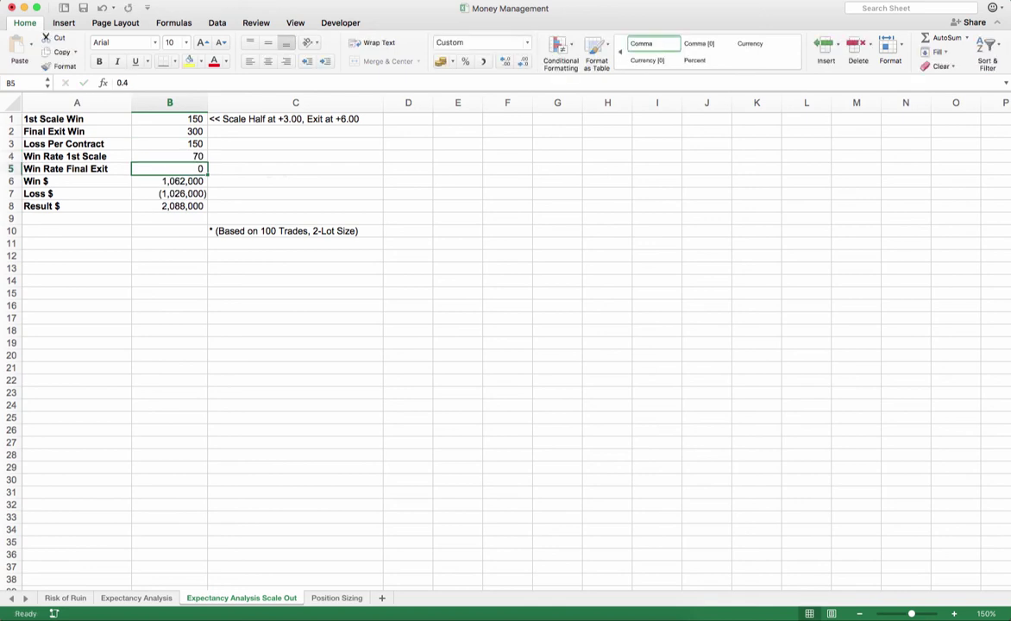
pyautogui.click(169, 156)
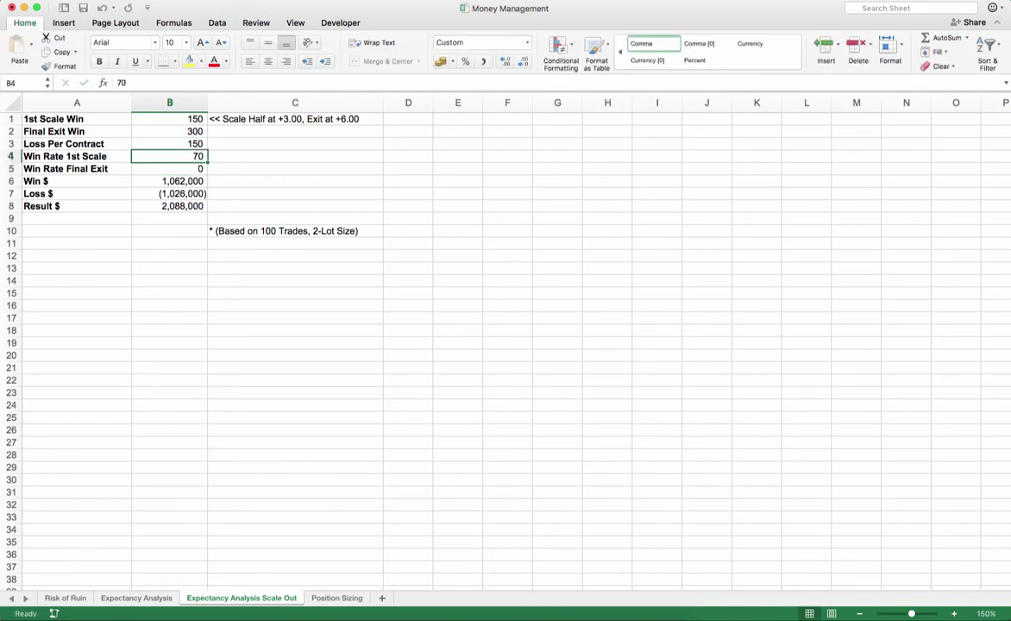
pyautogui.click(465, 61)
pyautogui.write('70')
pyautogui.press('Return')
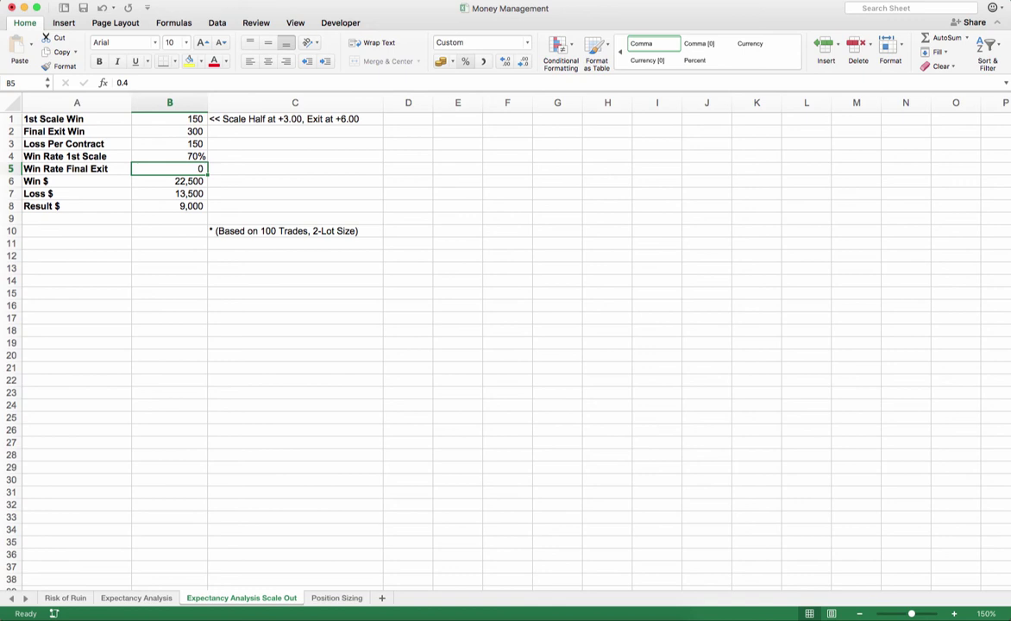
# Format the Win Rate Final Exit in B5 as a percentage and set it to 40%
pyautogui.write('40')
pyautogui.press('Return')
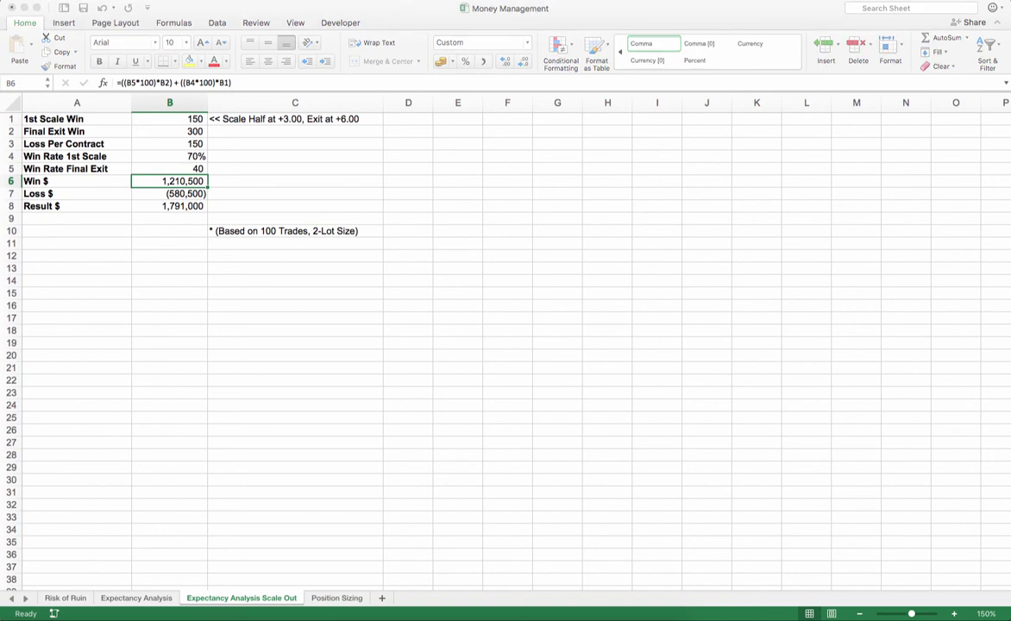
pyautogui.click(169, 168)
pyautogui.click(169, 169)
pyautogui.click(465, 60)
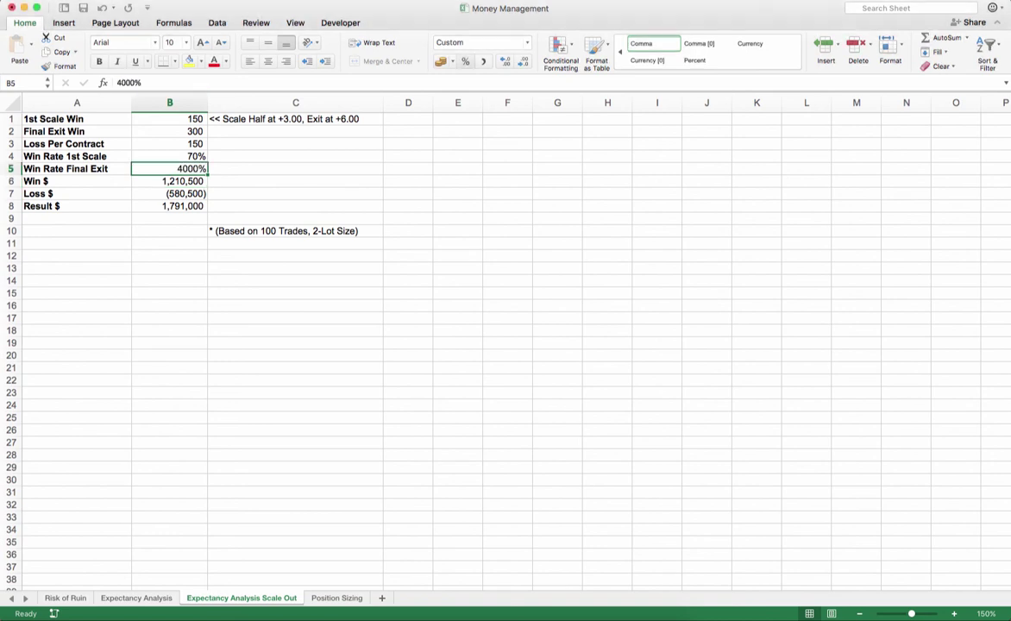
pyautogui.write('40')
pyautogui.press('Return')
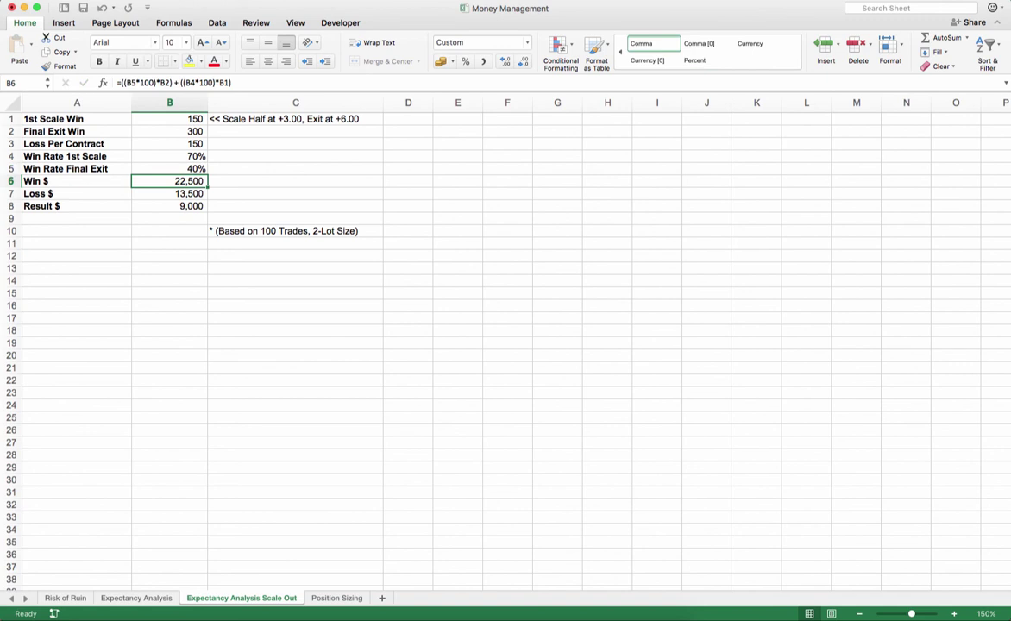
# Review the Result $ formula in B8 against the two win rates in B4 and B5
pyautogui.click(169, 218)
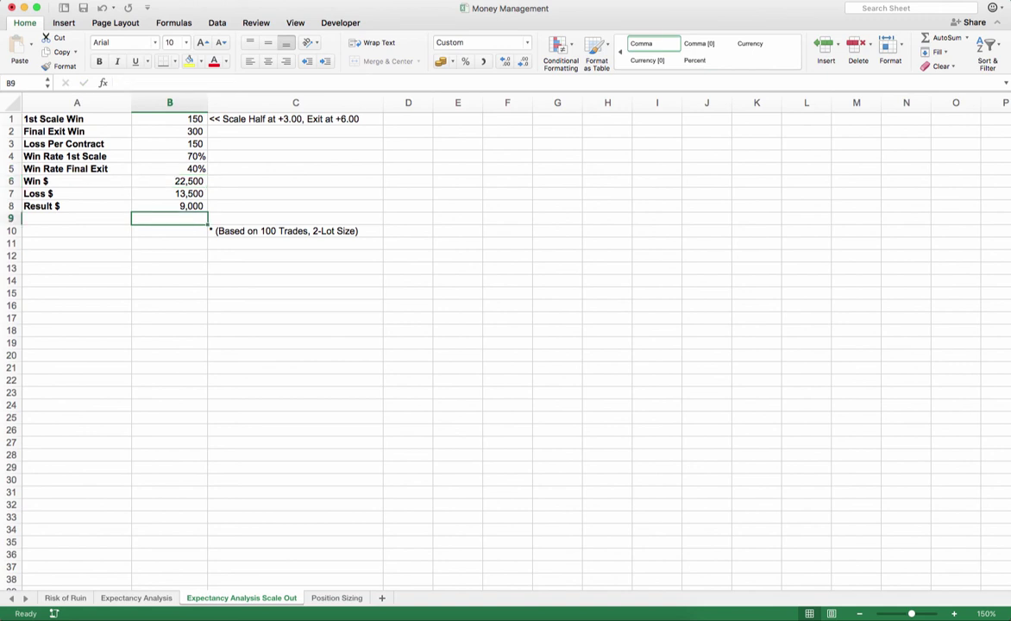
pyautogui.click(169, 206)
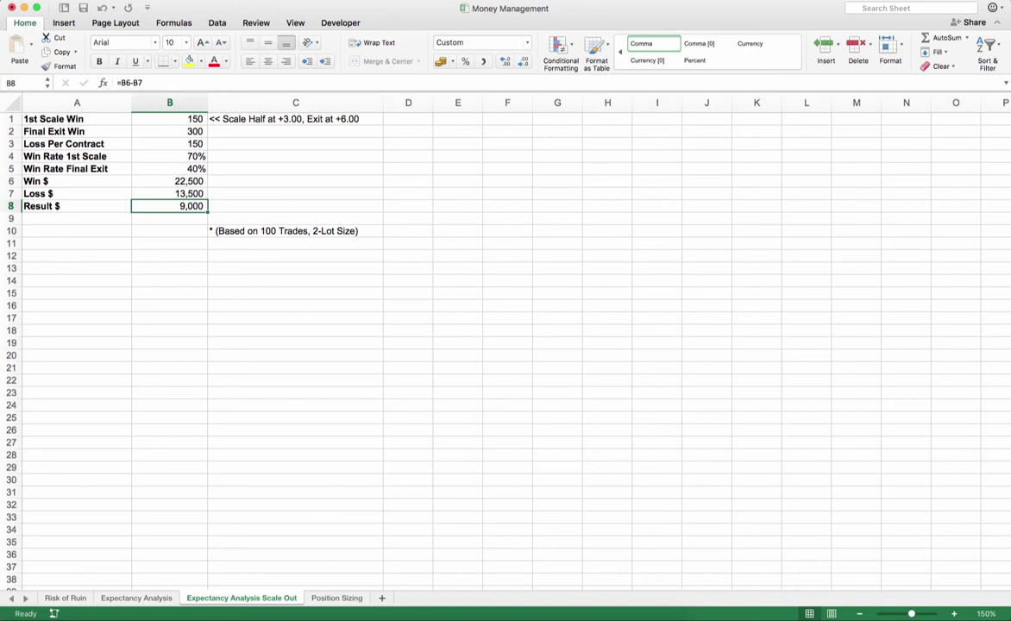
pyautogui.click(169, 156)
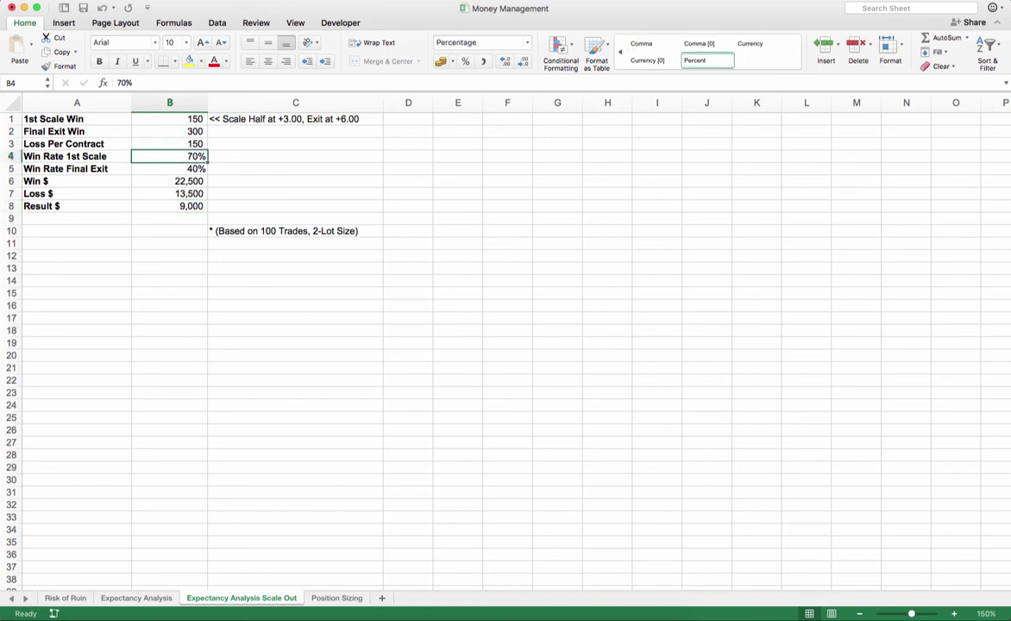
pyautogui.click(169, 168)
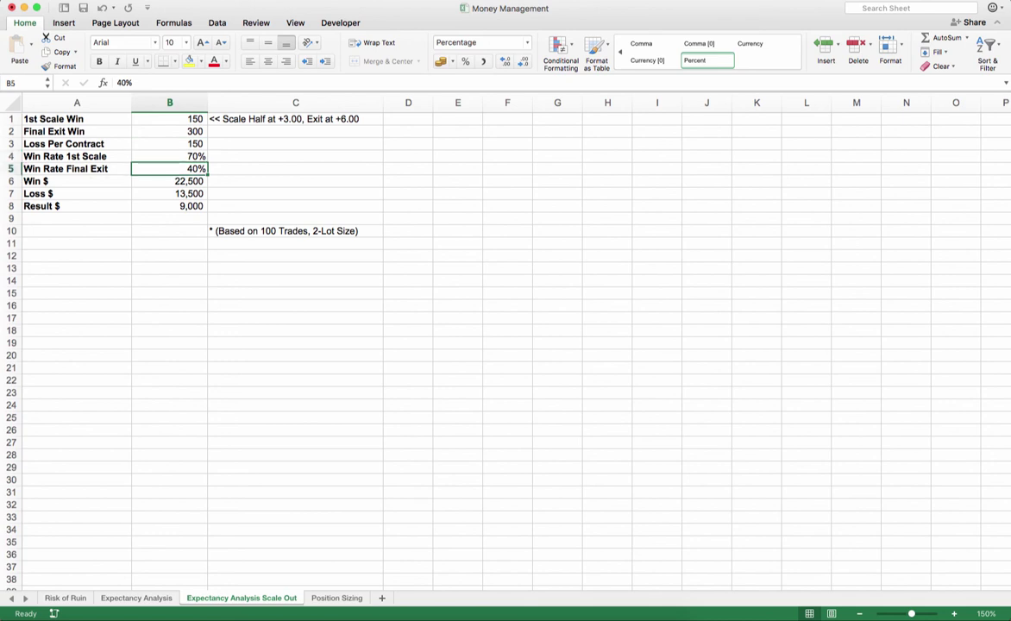
pyautogui.click(169, 206)
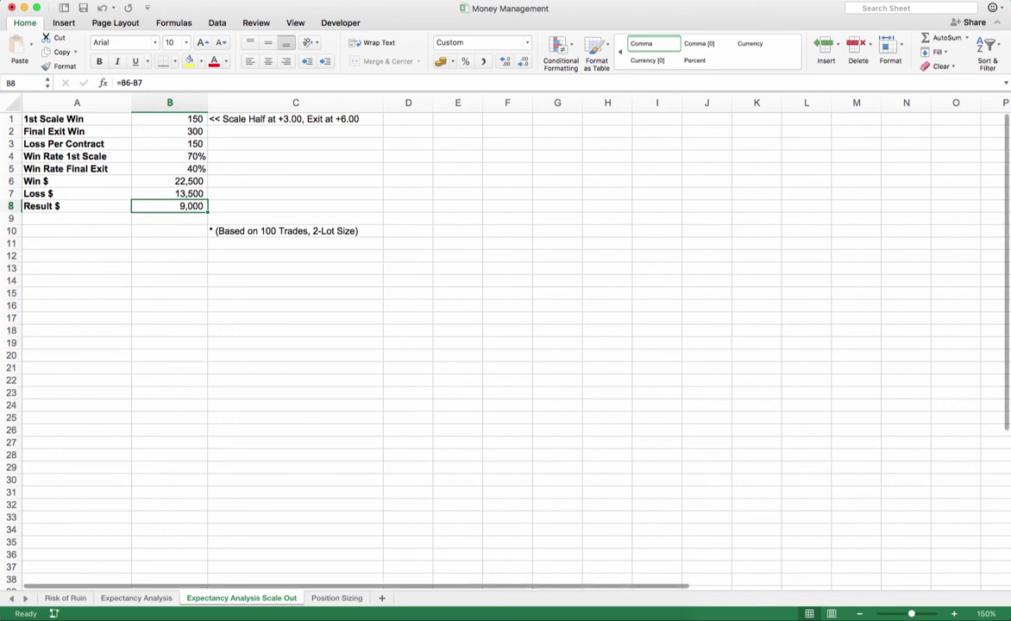
# Set the Win Rate in B3 of the Expectancy Analysis sheet to 40% and check the Result $ in B6
pyautogui.hotkey('ctrl', 'pageup')
pyautogui.click(166, 143)
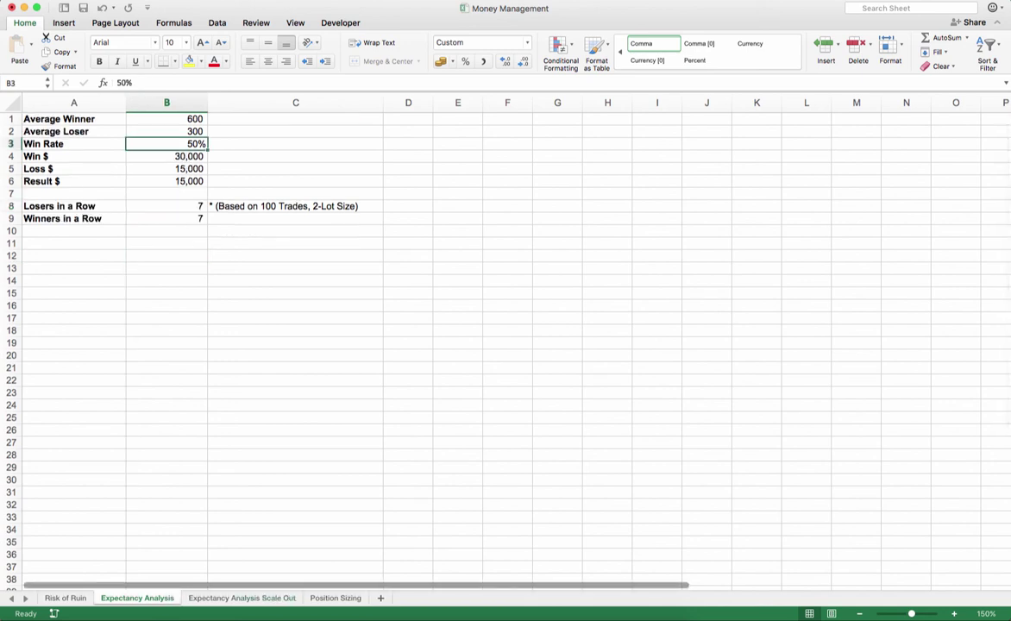
pyautogui.write('40')
pyautogui.press('Return')
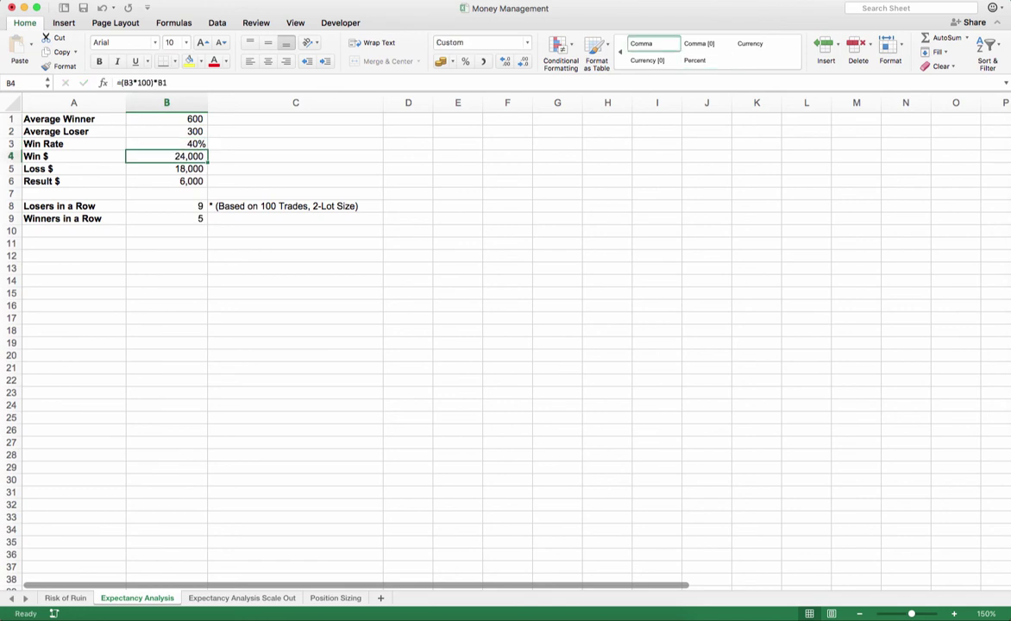
pyautogui.click(167, 181)
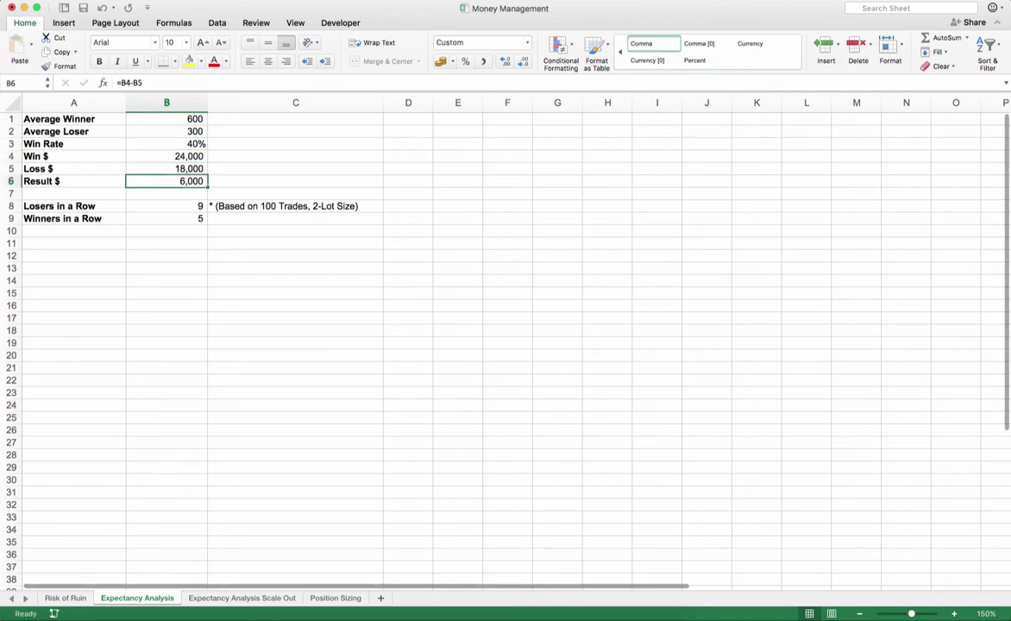
# Return to the Expectancy Analysis Scale Out sheet and examine the Win Rate 1st Scale in row 4
pyautogui.click(242, 598)
pyautogui.click(169, 317)
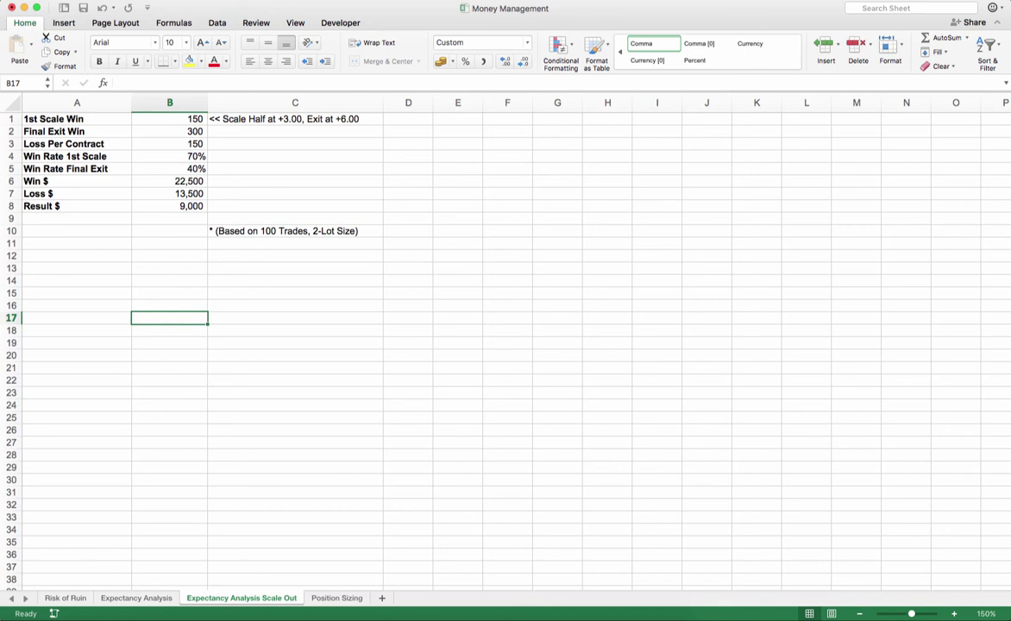
pyautogui.moveTo(76, 156); pyautogui.dragTo(169, 156)
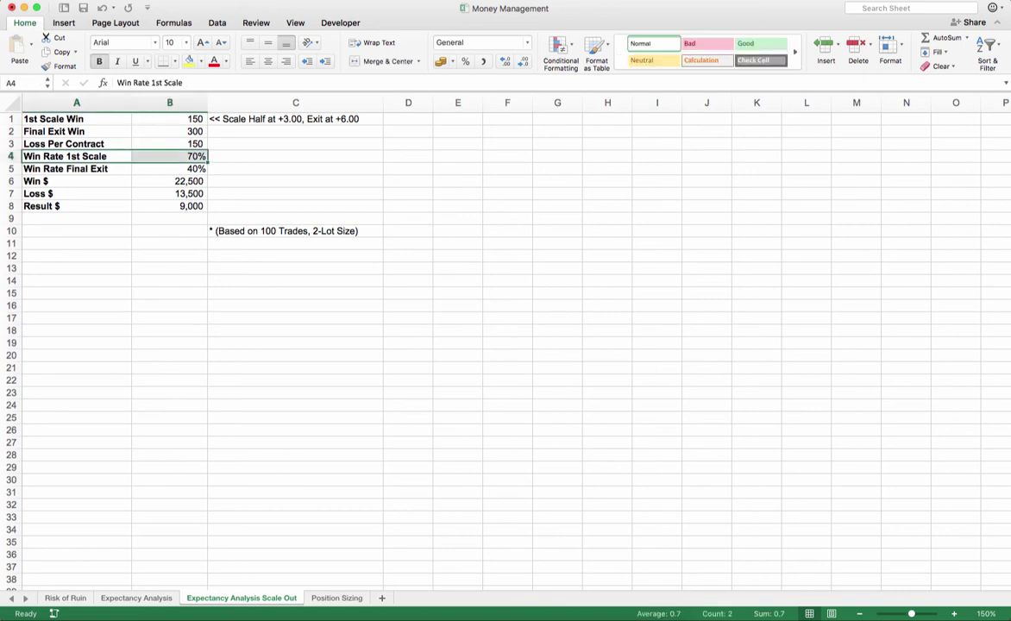
pyautogui.click(169, 156)
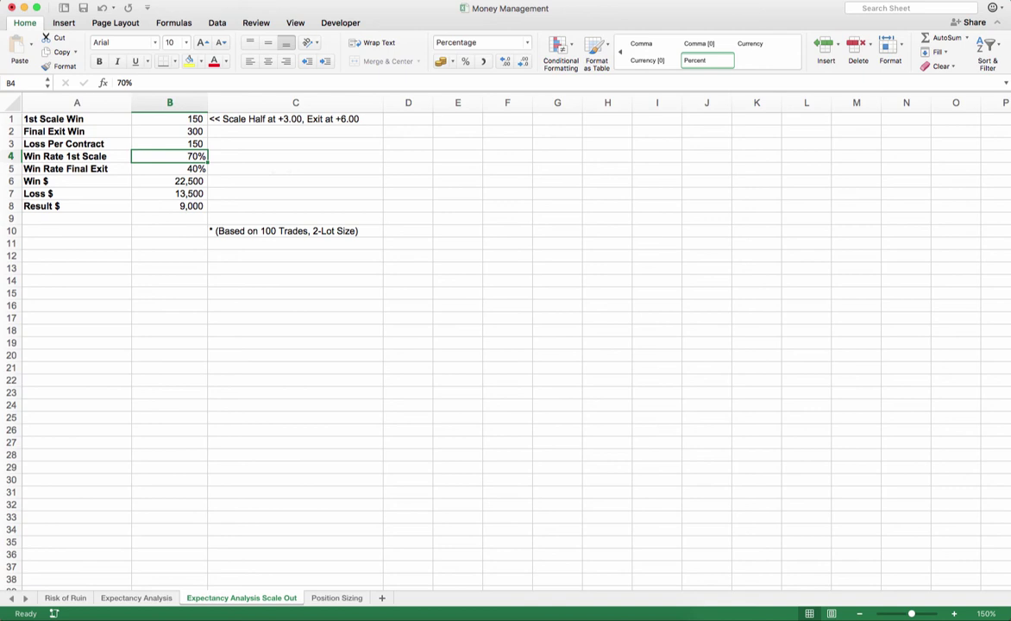
# Try an Average Winner of 300 and a Win Rate of 70% on the Expectancy Analysis sheet and check the Result $
pyautogui.hotkey('ctrl', 'pageup')
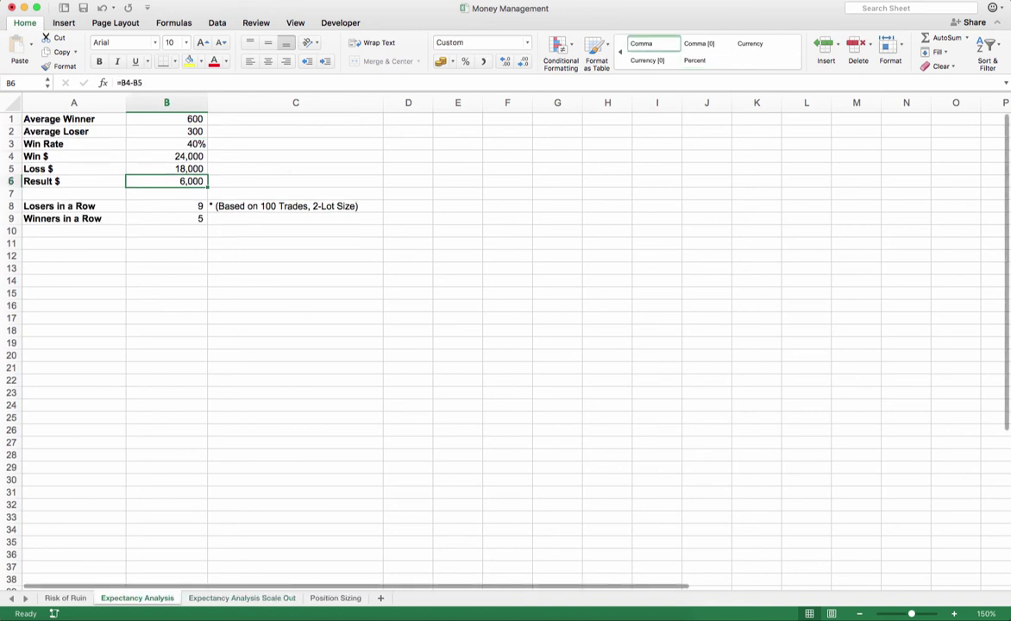
pyautogui.click(167, 118)
pyautogui.write('300')
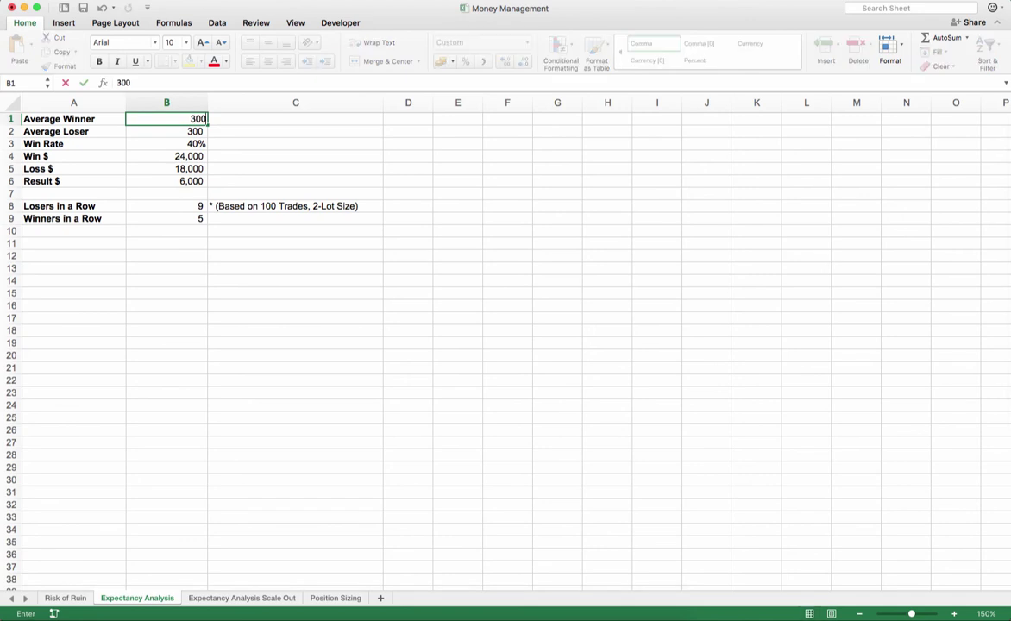
pyautogui.press('Return')
pyautogui.click(166, 144)
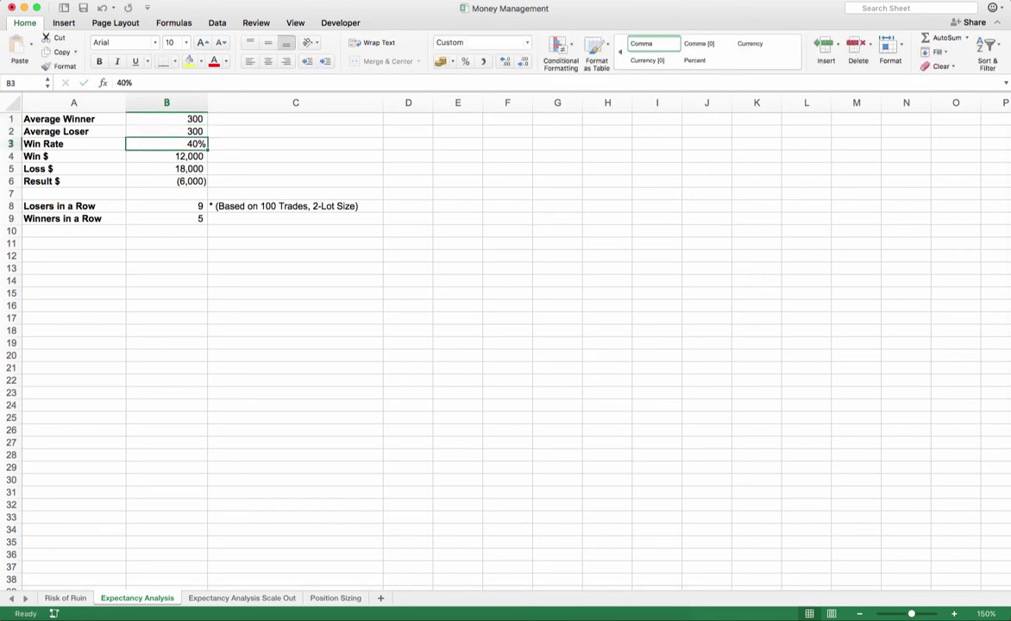
pyautogui.write('70')
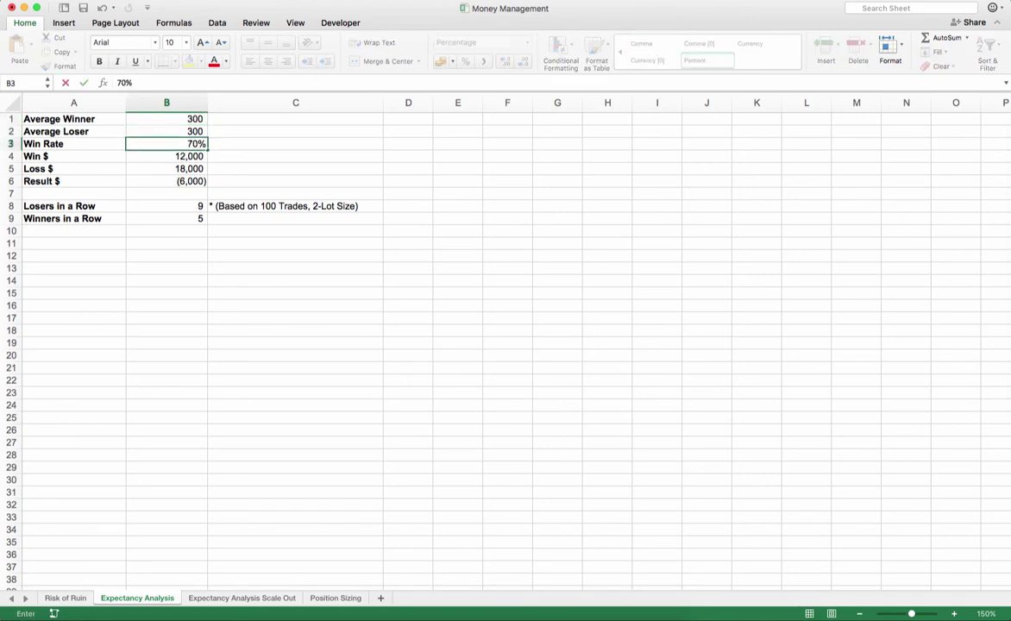
pyautogui.press('Return')
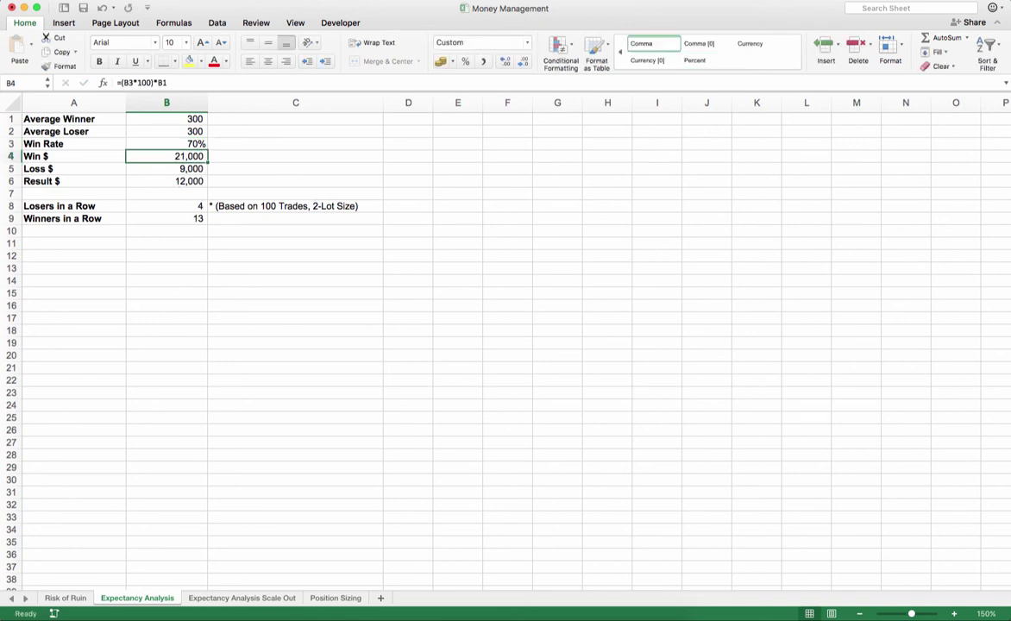
pyautogui.click(166, 168)
pyautogui.click(166, 181)
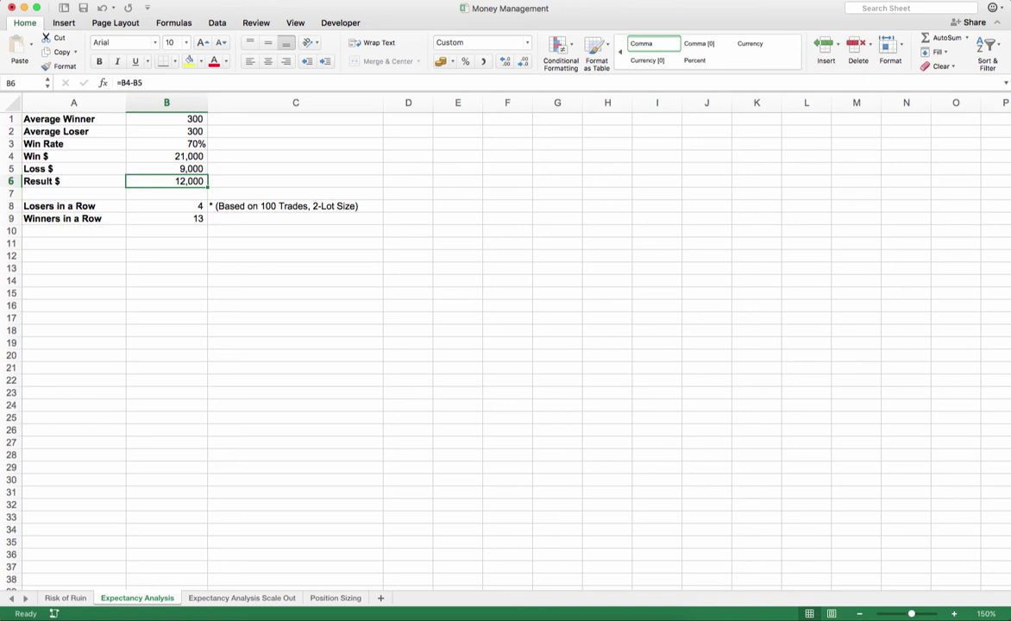
# Set the Average Winner in B1 to 600 and the Win Rate in B3 to 40%
pyautogui.click(166, 119)
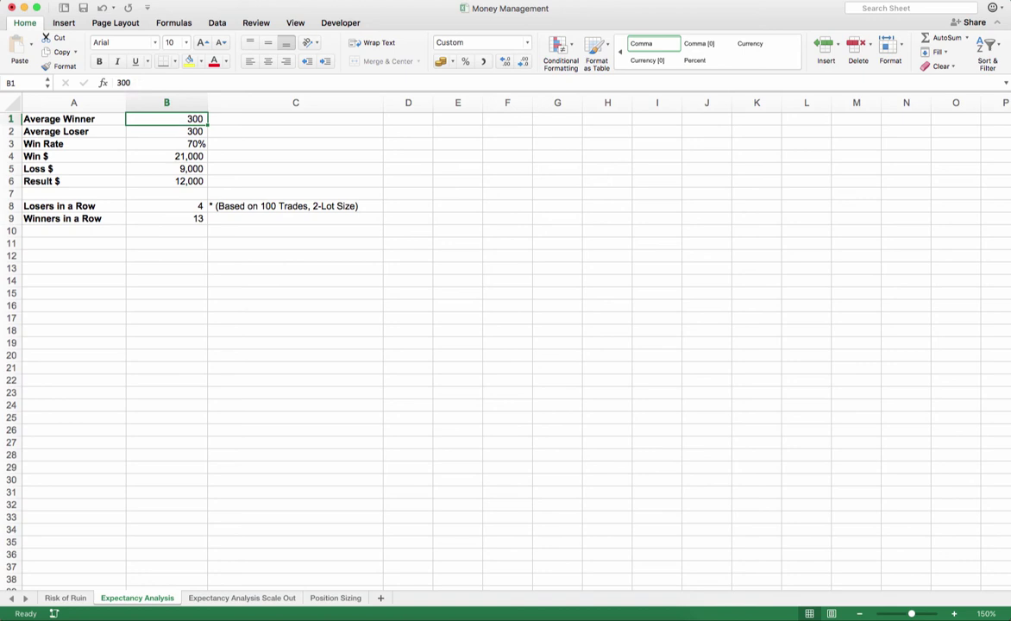
pyautogui.write('600')
pyautogui.press('Return')
pyautogui.press('Return')
pyautogui.write('40')
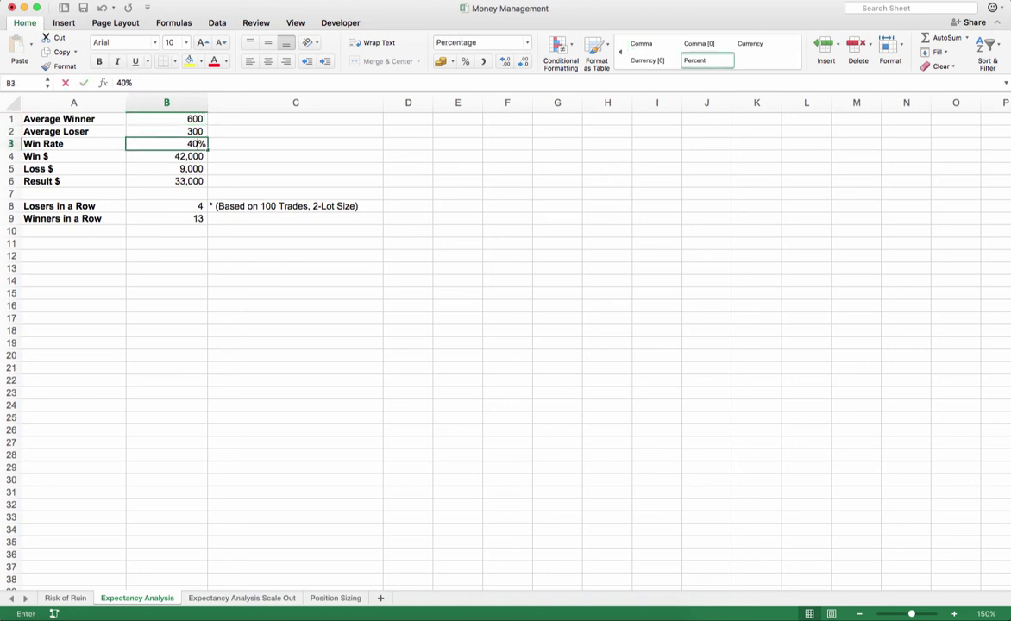
pyautogui.press('Return')
pyautogui.press('Down')
pyautogui.press('Down')
pyautogui.press('Down')
pyautogui.press('Down')
pyautogui.press('Down')
pyautogui.press('Down')
pyautogui.press('Down')
pyautogui.press('Down')
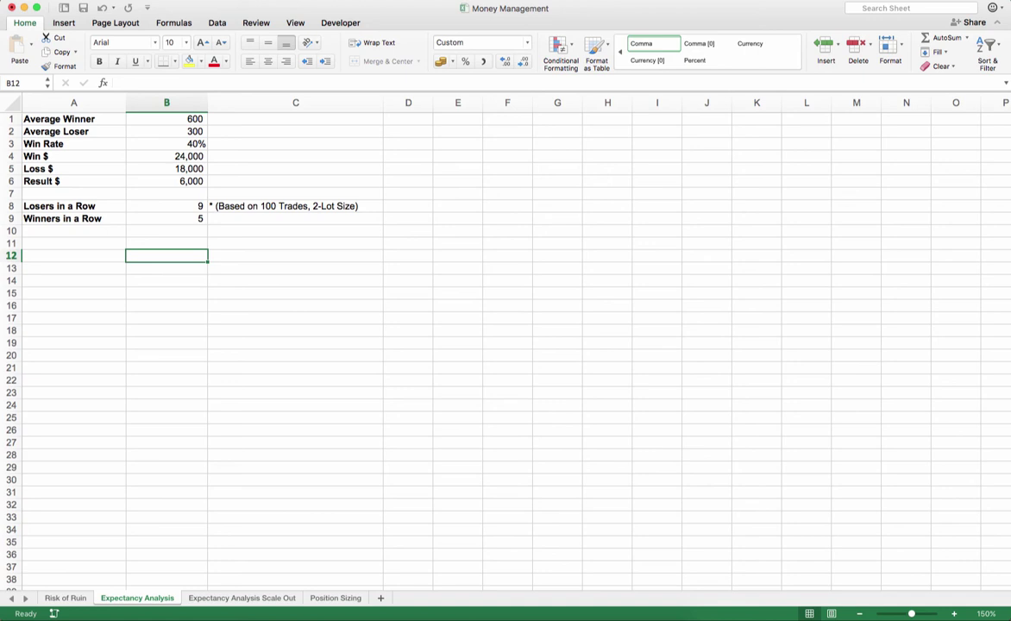
# Compare the scale-out figures on the Expectancy Analysis Scale Out sheet with those on the Expectancy Analysis sheet
pyautogui.hotkey('ctrl', 'pagedown')
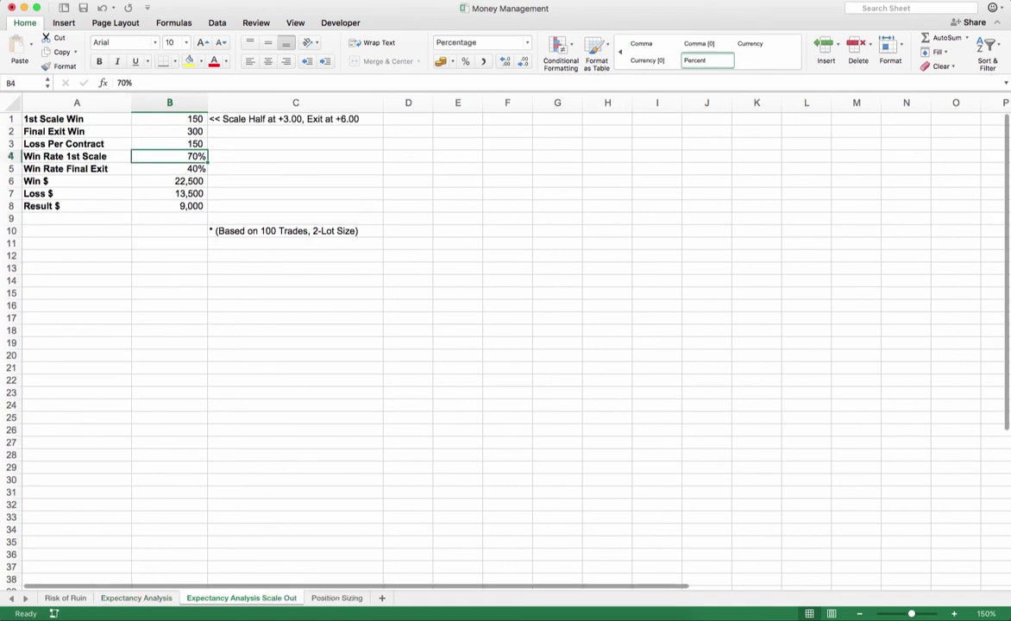
pyautogui.click(170, 367)
pyautogui.click(169, 306)
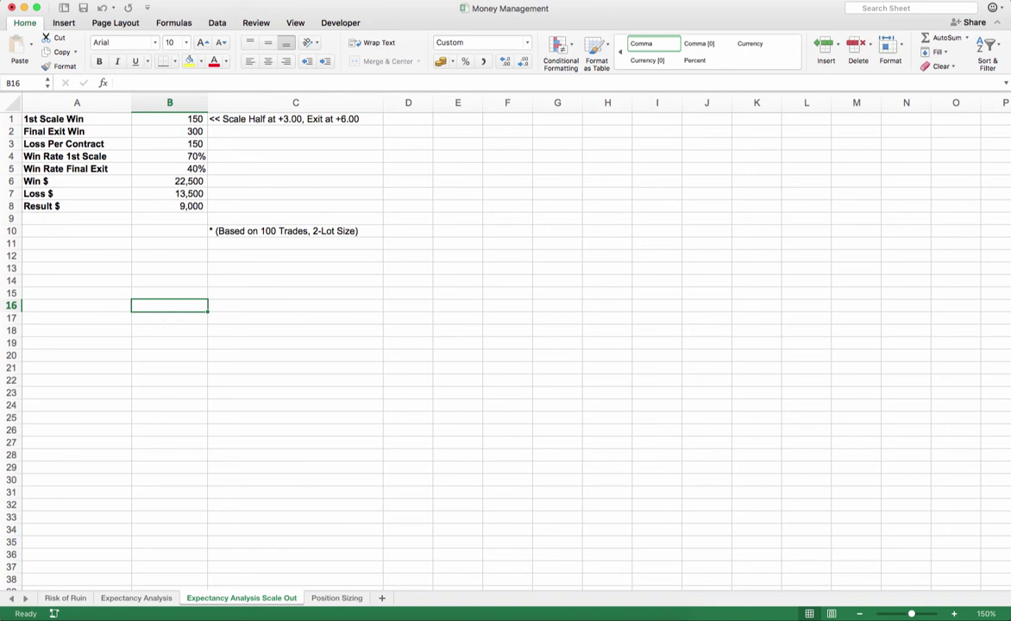
pyautogui.hotkey('ctrl', 'pageup')
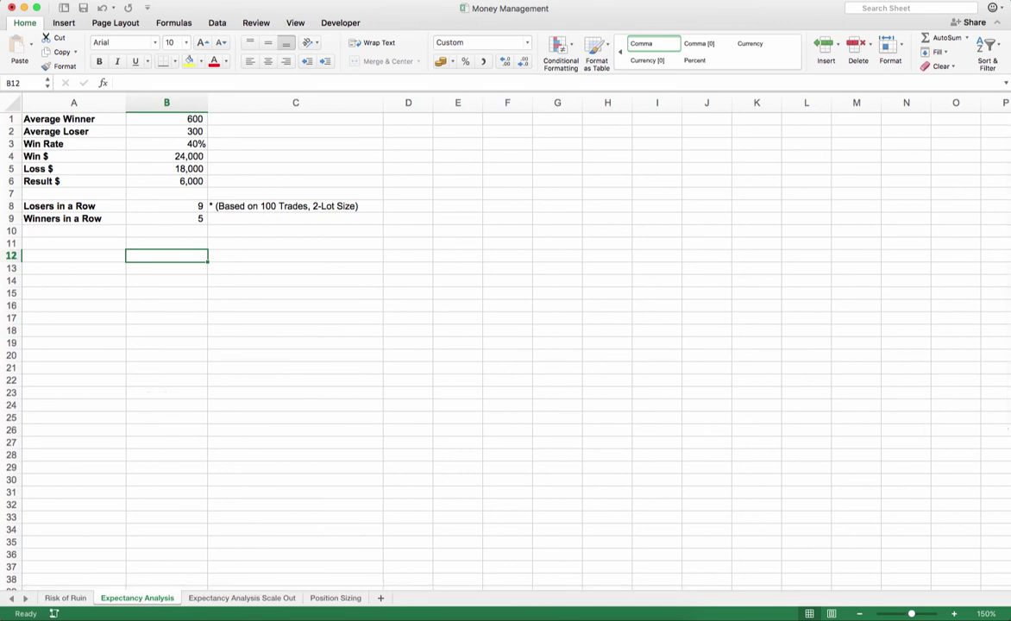
pyautogui.hotkey('ctrl', 'pagedown')
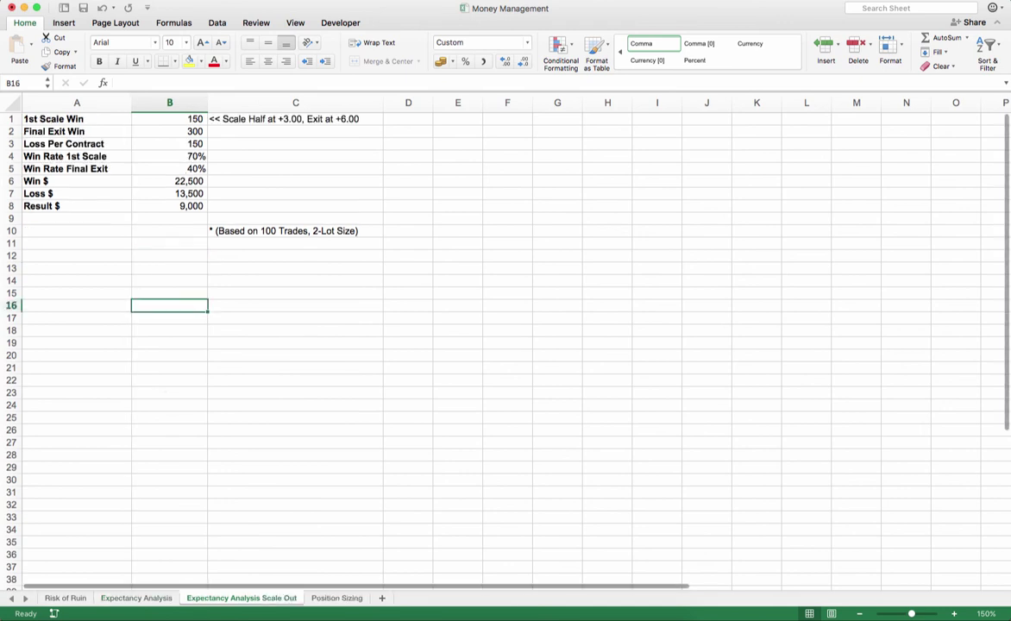
# Switch to the Money/Risk Management presentation in Google Slides at the Expectancy Analysis Exercise slide
pyautogui.press('super+Tab')
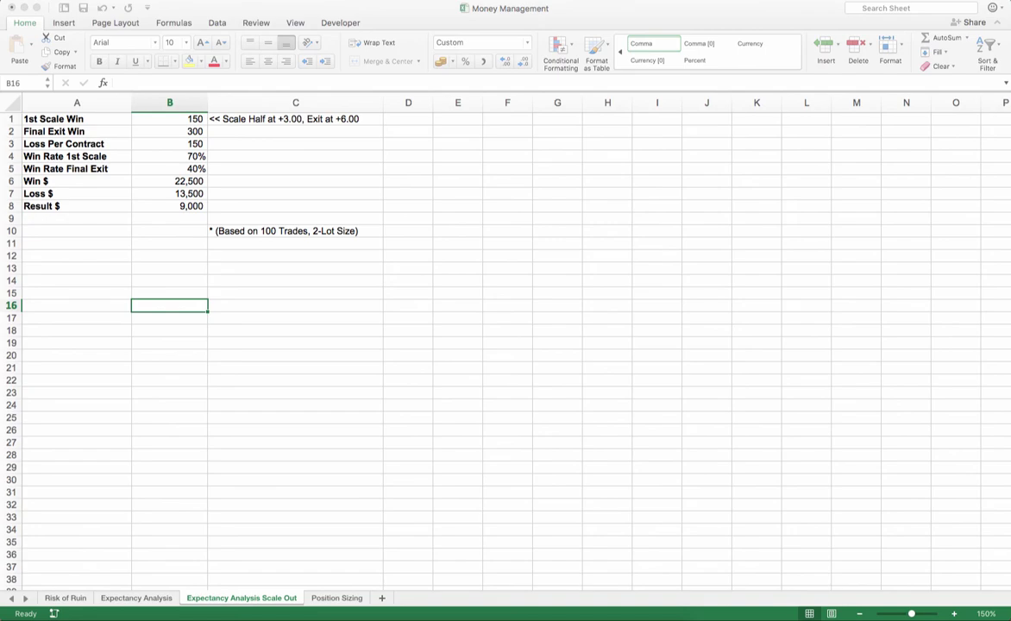
pyautogui.press('super+Tab')
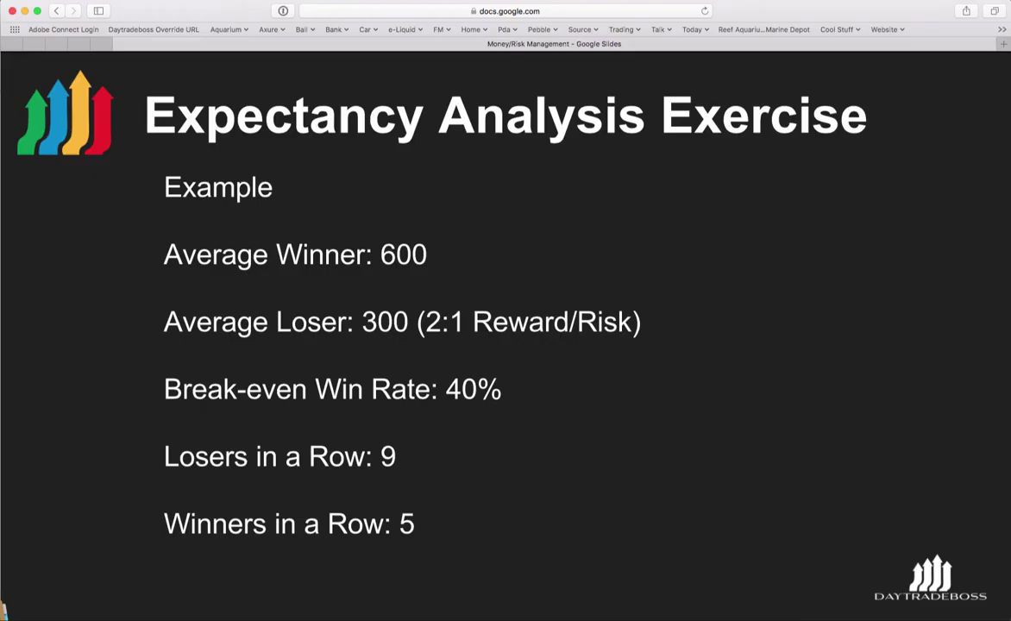